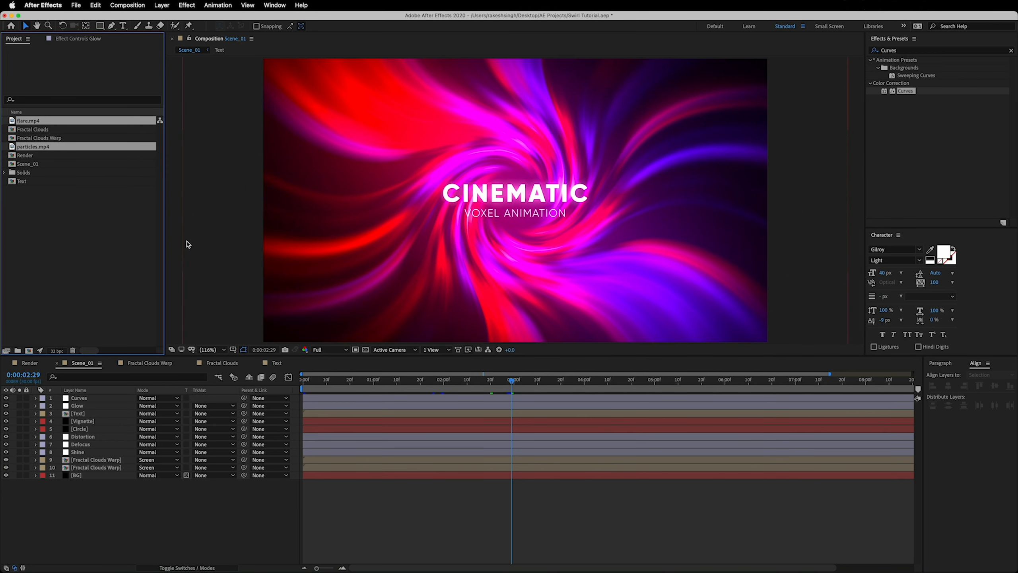
Add flare.mp4 to the Scene_01 composition directly above the Text layer and set its blending mode to Screen
{"action": "left_click", "coordinate": [187, 242]}
{"action": "left_click", "coordinate": [62, 174]}
{"action": "left_click_drag", "start_coordinate": [33, 126], "coordinate": [149, 313]}
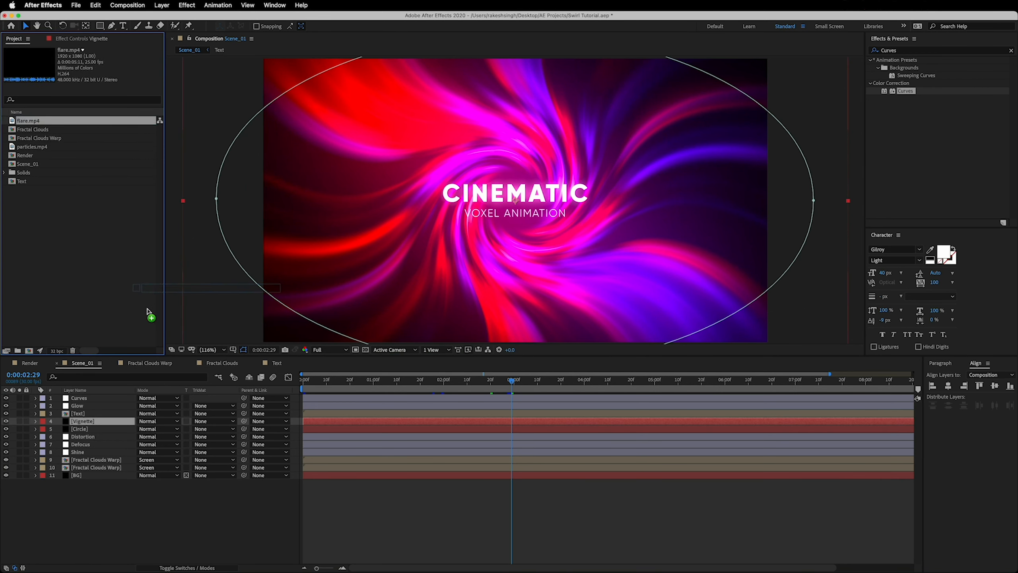
{"action": "left_click_drag", "start_coordinate": [108, 395], "coordinate": [92, 413]}
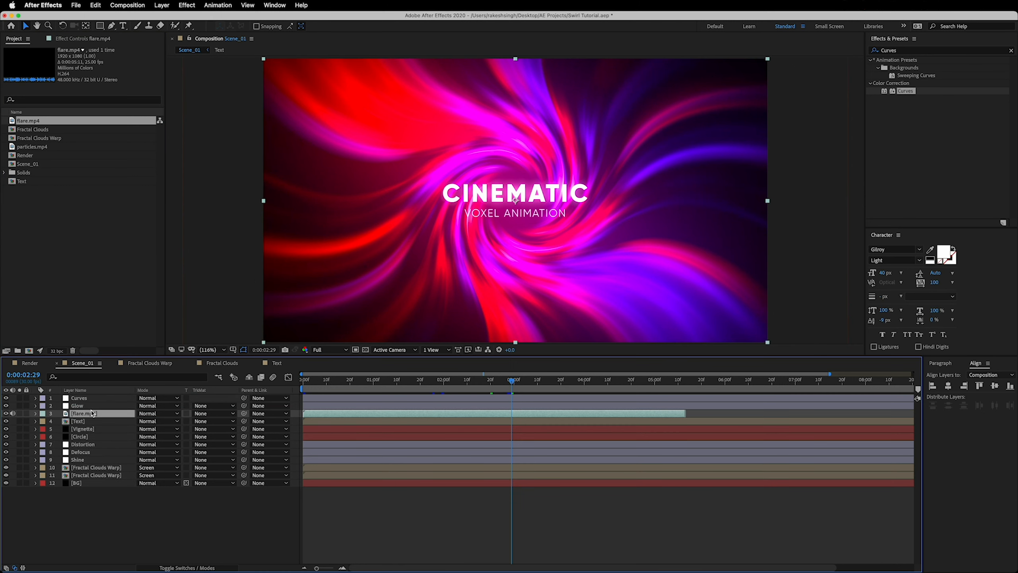
{"action": "left_click", "coordinate": [148, 415]}
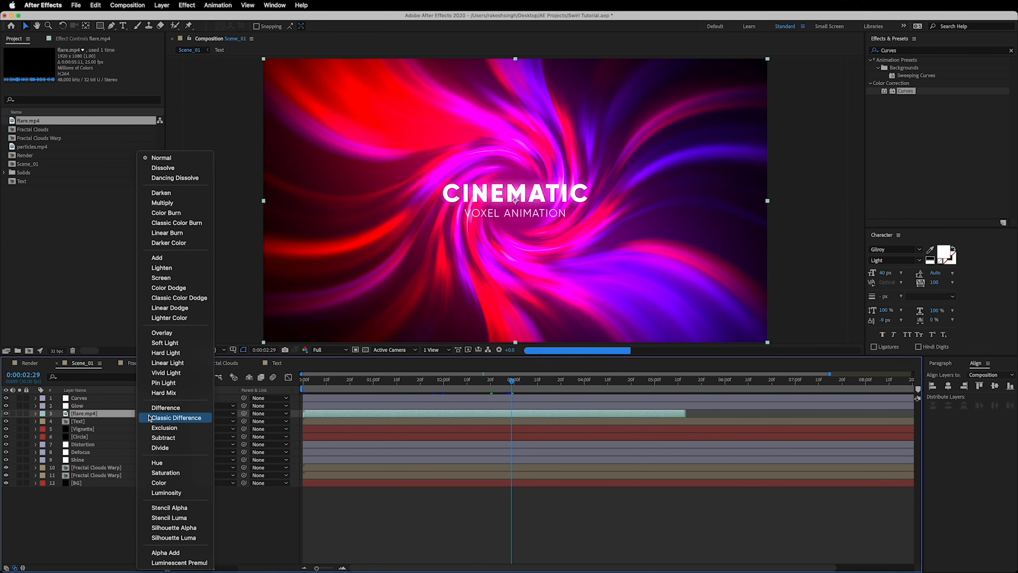
{"action": "left_click", "coordinate": [160, 279]}
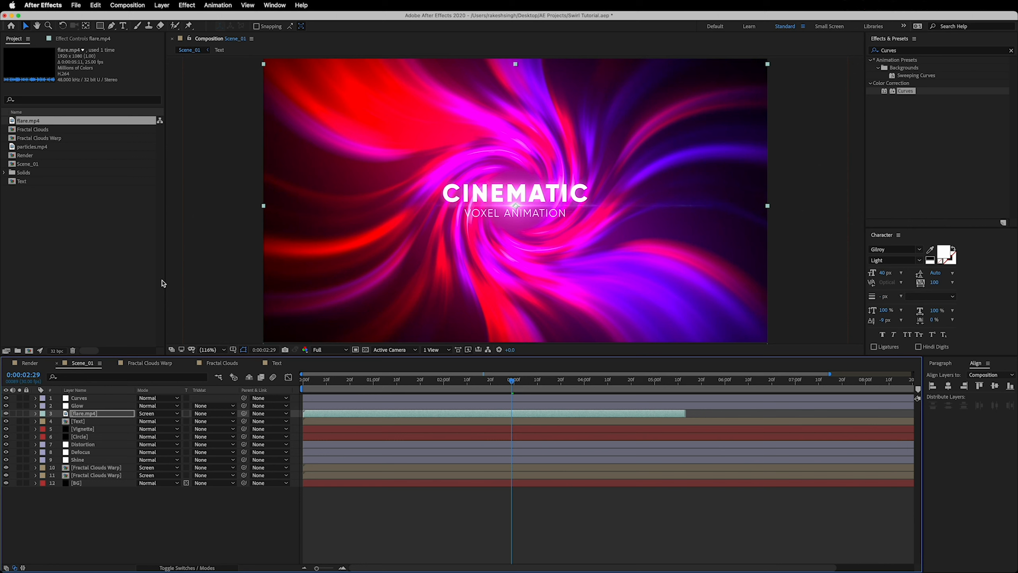
Scale the flare.mp4 layer non-proportionally to 337% width and 25% height
{"action": "key", "text": "s"}
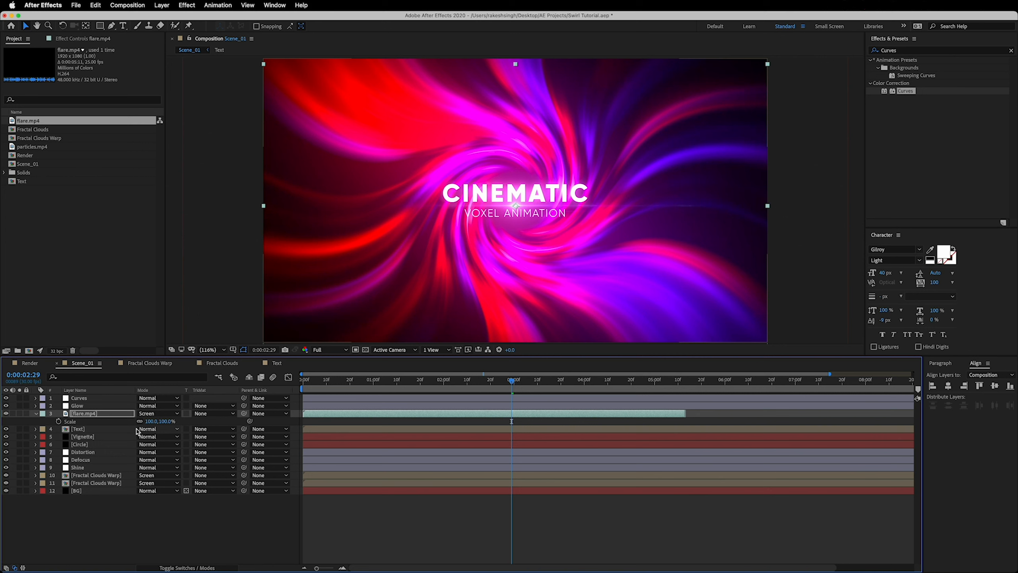
{"action": "left_click", "coordinate": [151, 421]}
{"action": "type", "text": "33"}
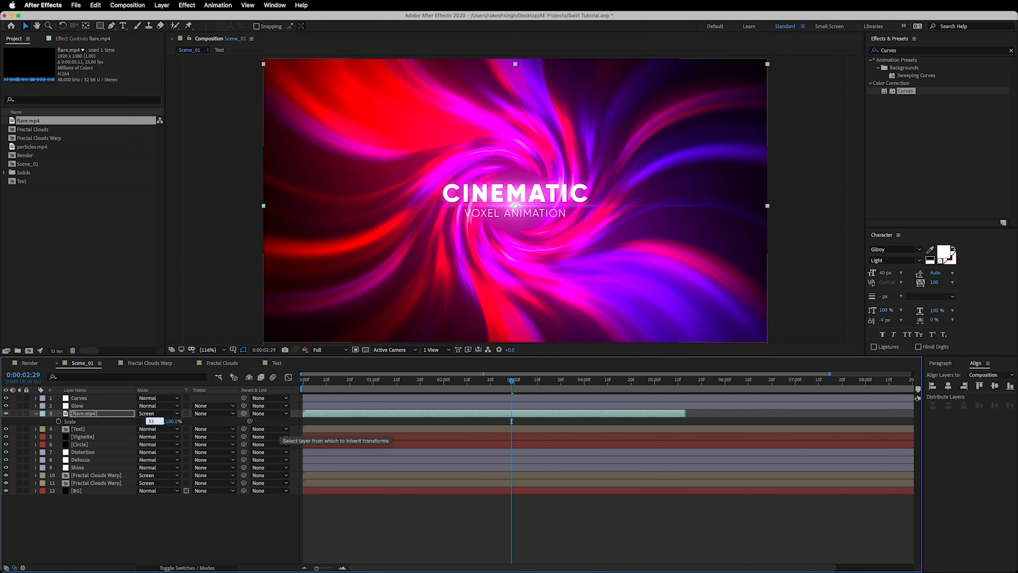
{"action": "type", "text": "7"}
{"action": "key", "text": "Tab"}
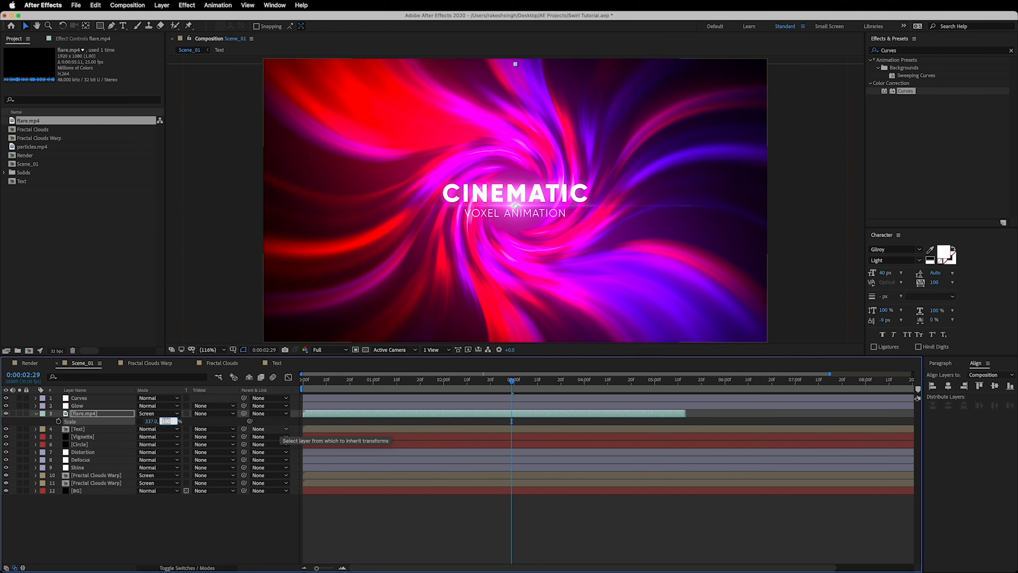
{"action": "type", "text": "25"}
{"action": "key", "text": "Return"}
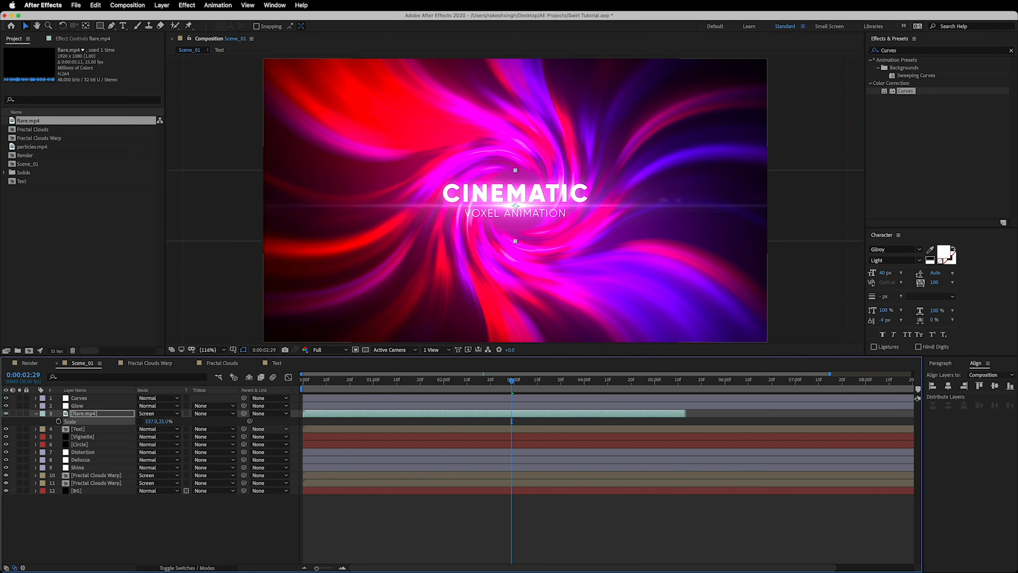
Draw a flat elliptical mask around the flare's centre on the flare.mp4 layer and feather it by 80 pixels
{"action": "left_click", "coordinate": [98, 415]}
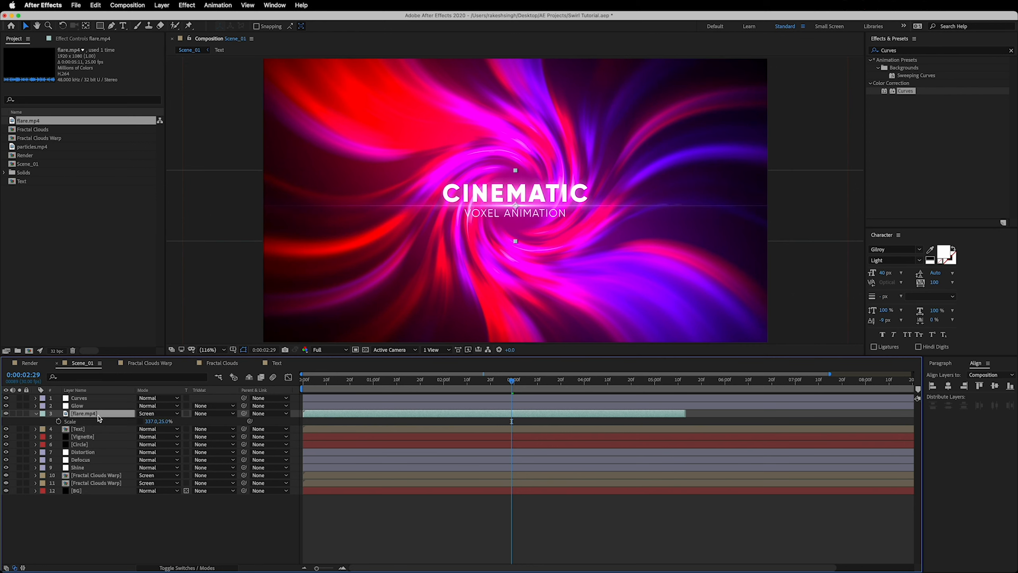
{"action": "left_click_drag", "start_coordinate": [100, 30], "coordinate": [137, 46]}
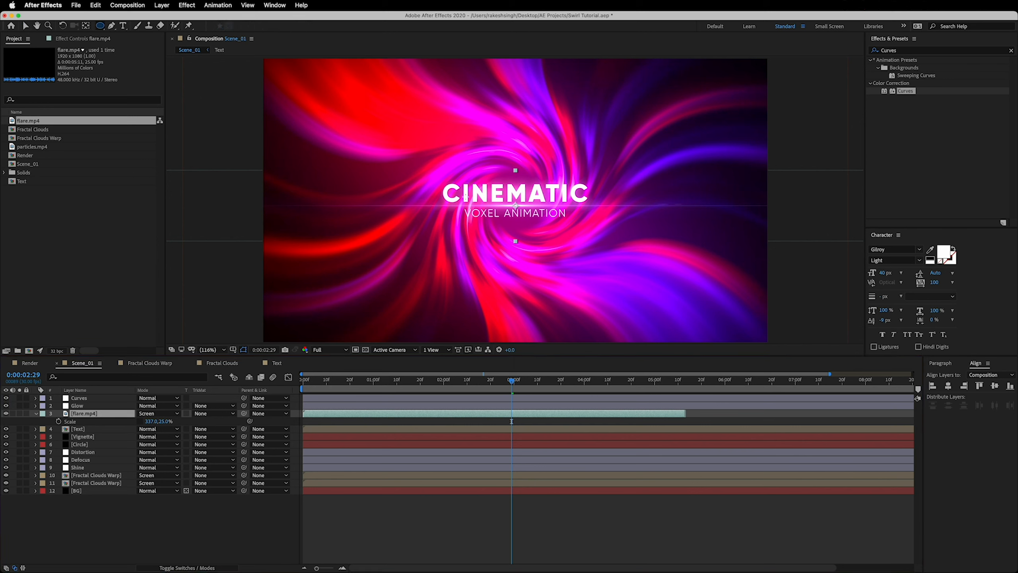
{"action": "left_click_drag", "start_coordinate": [459, 195], "coordinate": [569, 214]}
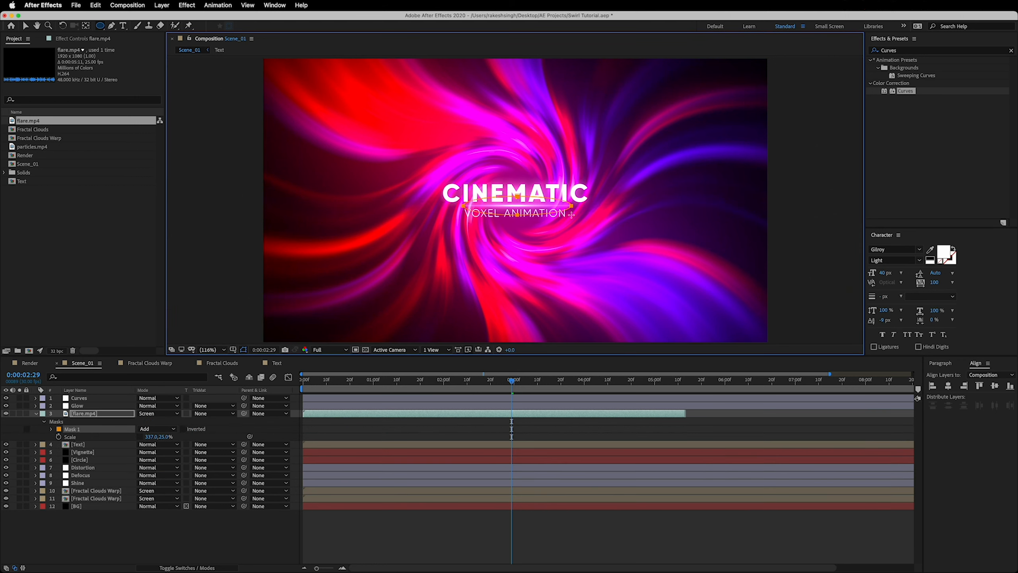
{"action": "key", "text": "f"}
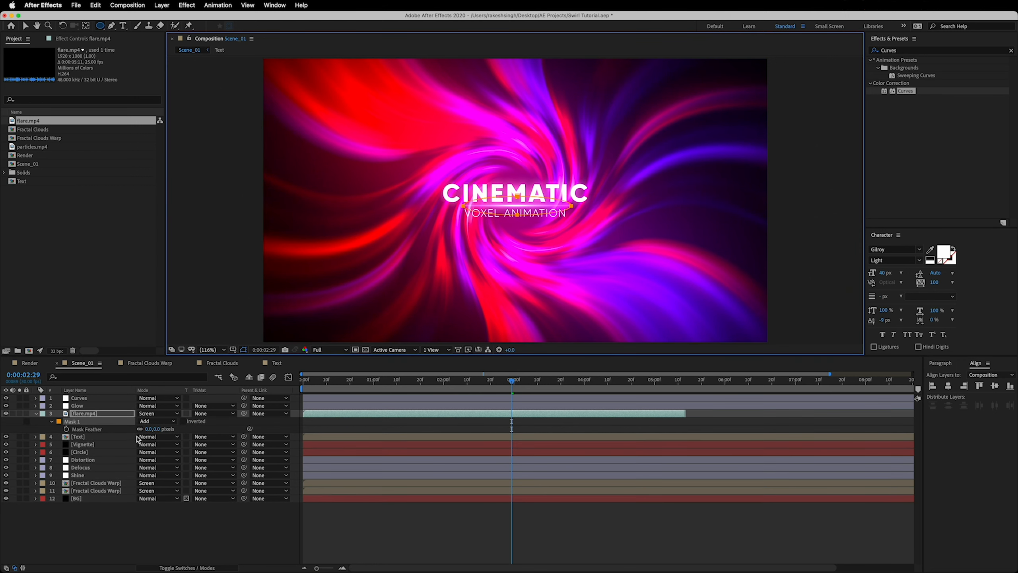
{"action": "left_click", "coordinate": [156, 430]}
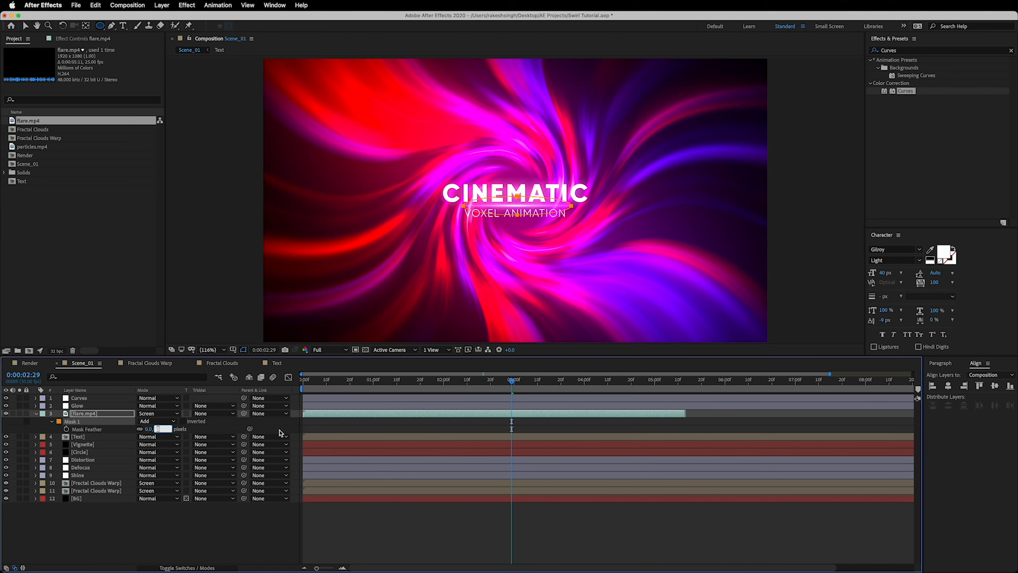
{"action": "key", "text": "Return"}
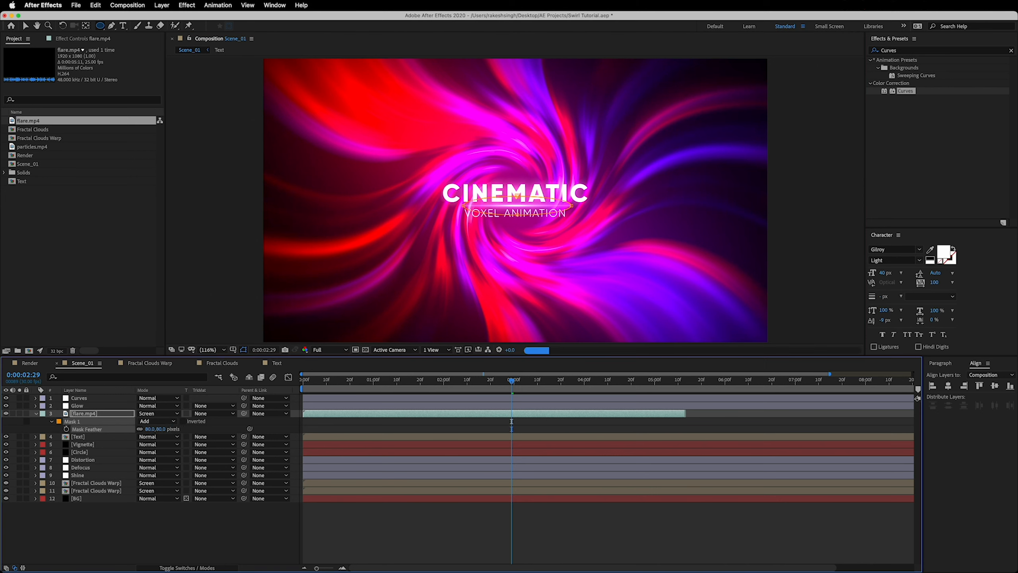
{"action": "left_click", "coordinate": [54, 427]}
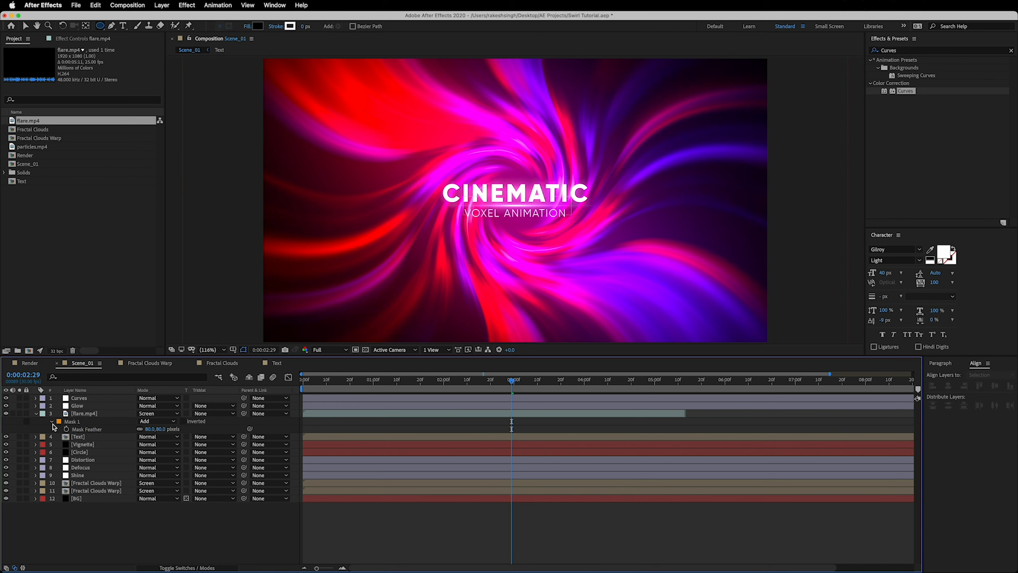
{"action": "left_click", "coordinate": [36, 415]}
Find the Tint effect and apply it to the flare.mp4 layer
{"action": "left_click", "coordinate": [111, 416]}
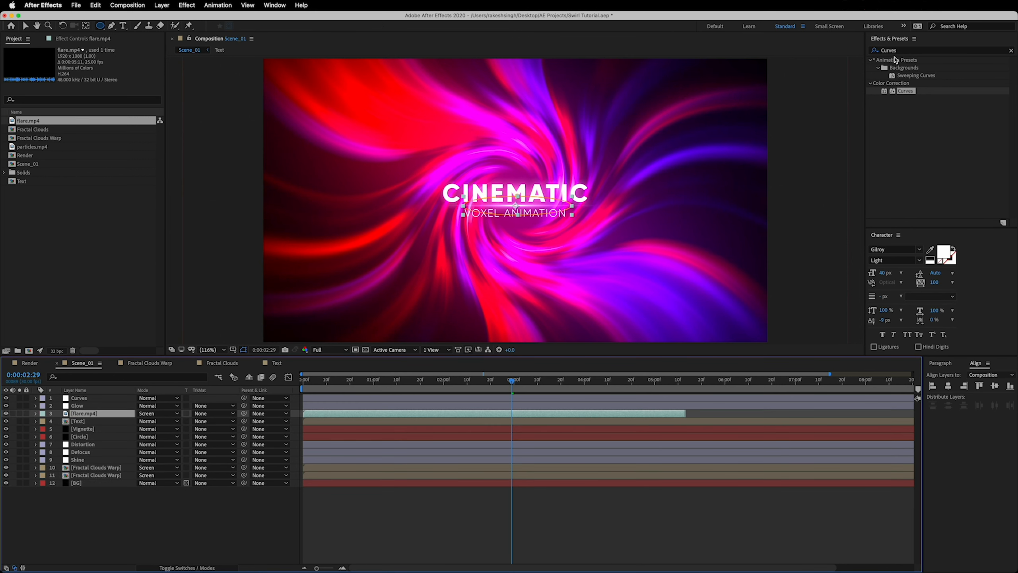
{"action": "left_click", "coordinate": [906, 52]}
{"action": "type", "text": "tint"}
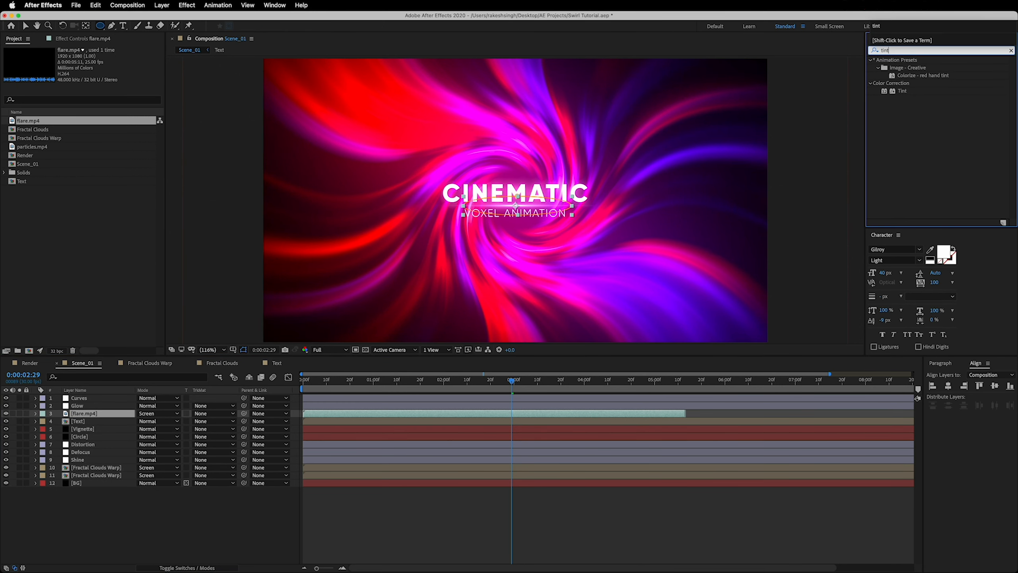
{"action": "left_click_drag", "start_coordinate": [902, 93], "coordinate": [79, 415]}
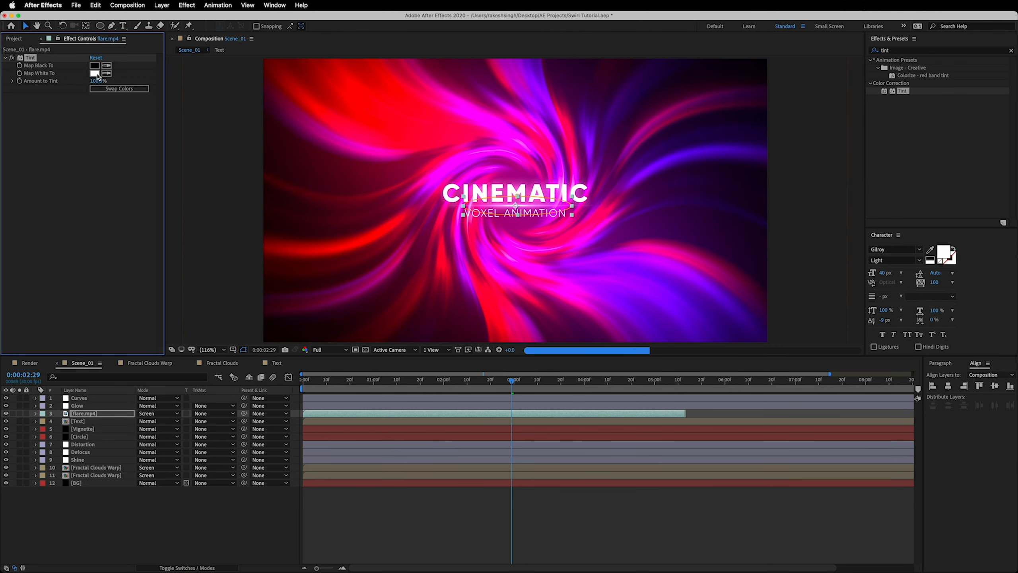
Set the flare tint's Map White To colour to turquoise 67FFE8
{"action": "left_click", "coordinate": [94, 73]}
{"action": "left_click", "coordinate": [199, 179]}
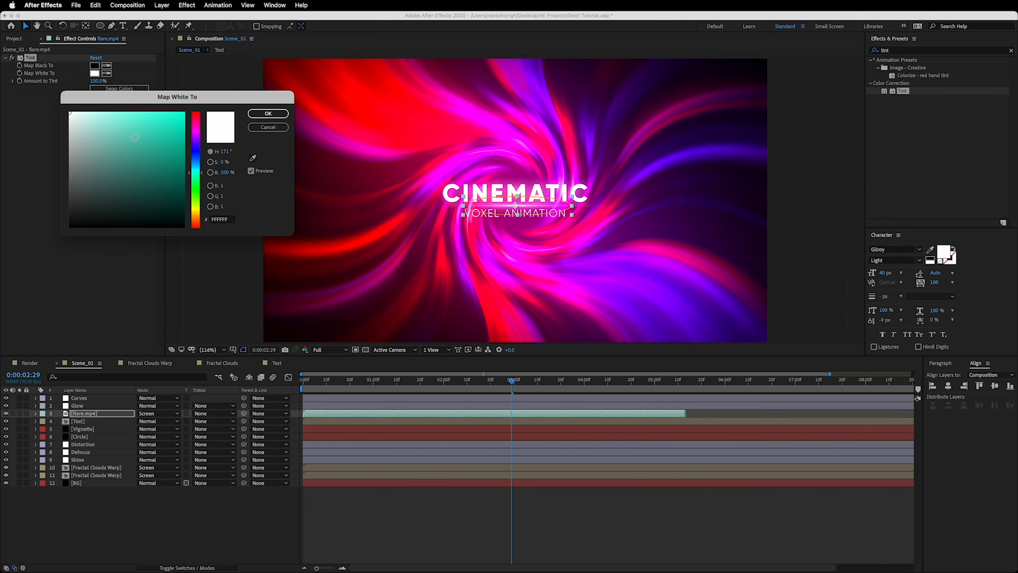
{"action": "left_click_drag", "start_coordinate": [135, 137], "coordinate": [135, 106]}
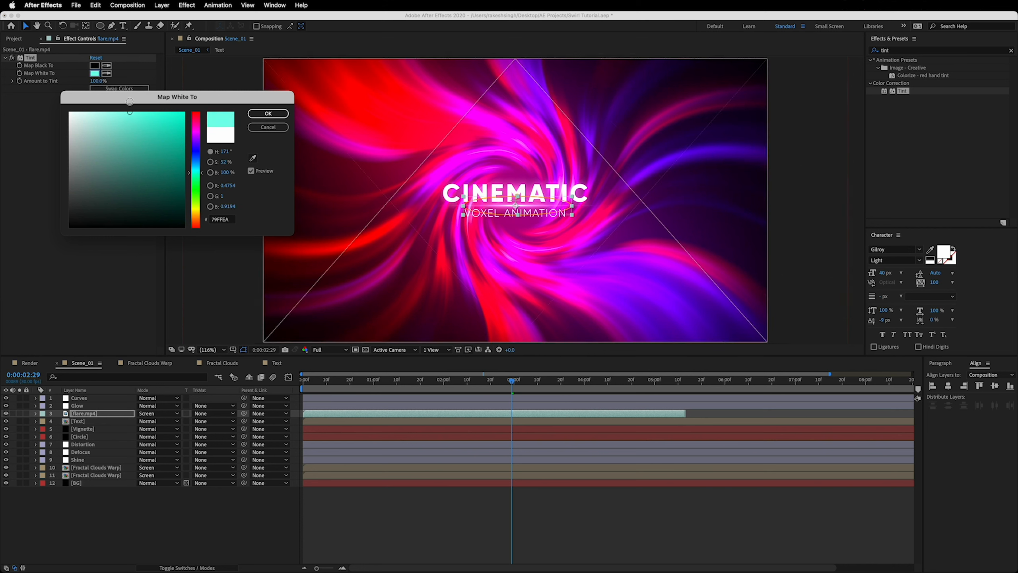
{"action": "left_click_drag", "start_coordinate": [130, 101], "coordinate": [137, 101]}
{"action": "left_click", "coordinate": [267, 113]}
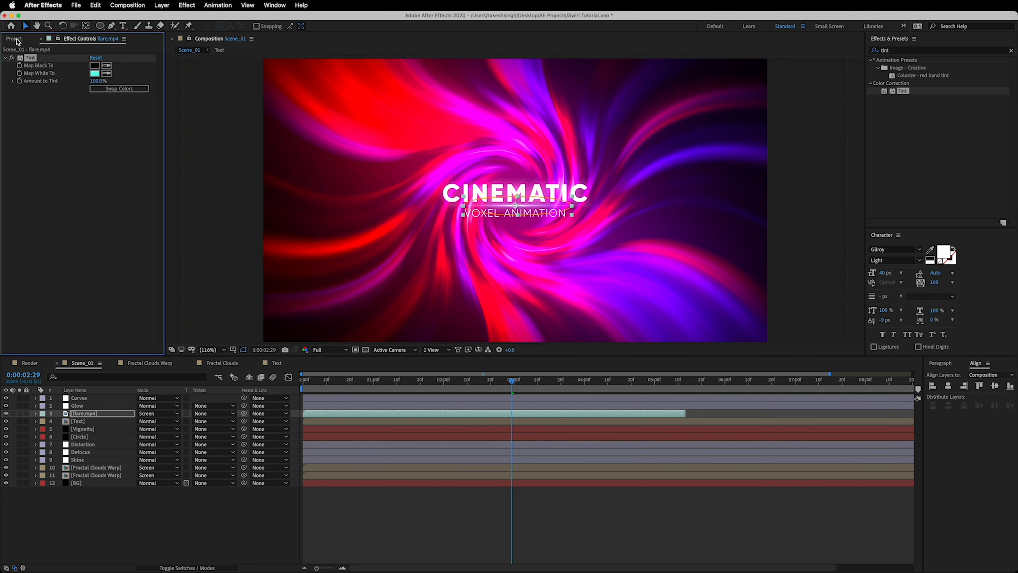
Add particles.mp4 to Scene_01 directly above the flare.mp4 layer and set its blending mode to Screen
{"action": "left_click", "coordinate": [16, 39]}
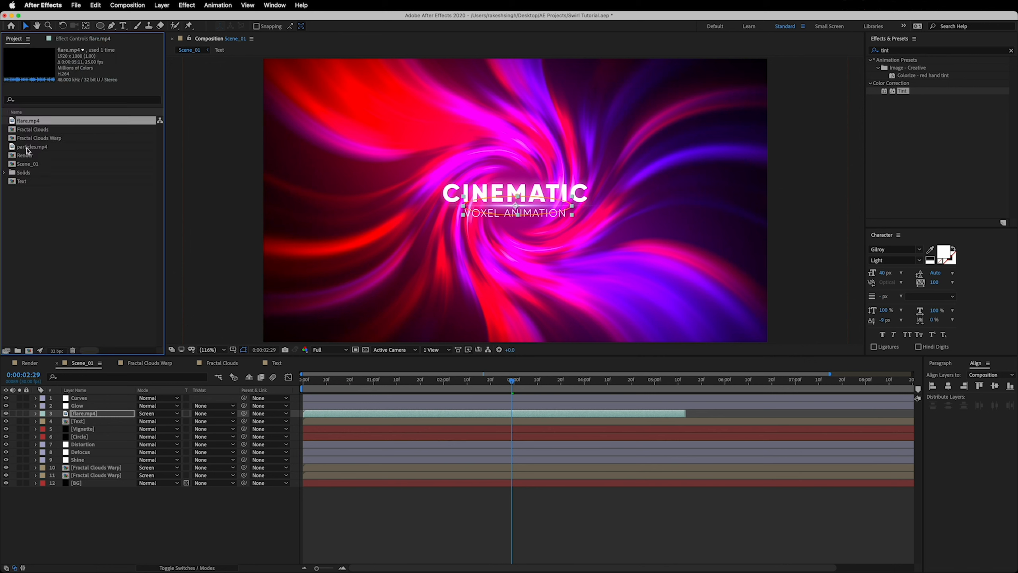
{"action": "left_click_drag", "start_coordinate": [28, 151], "coordinate": [94, 413]}
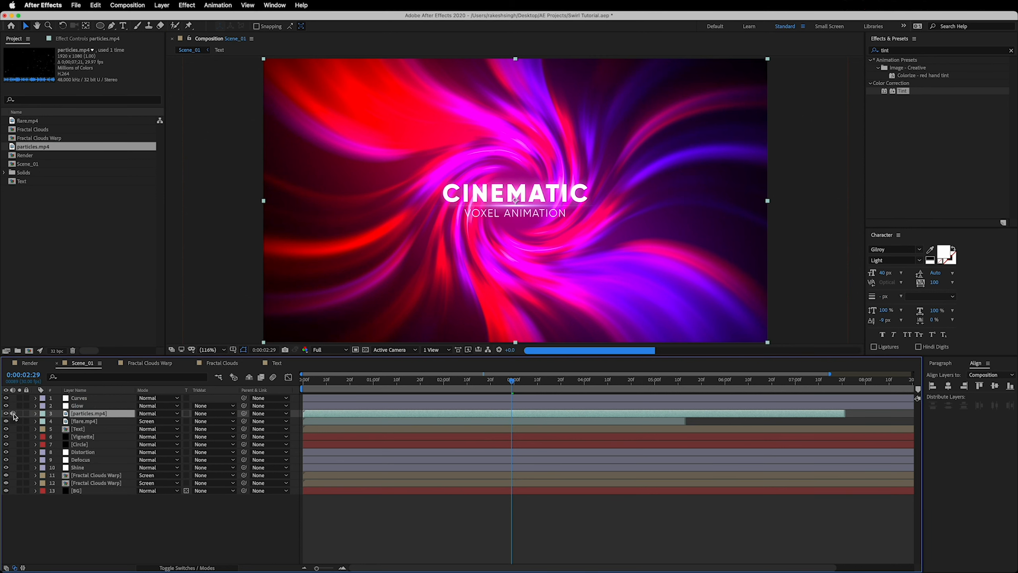
{"action": "left_click", "coordinate": [165, 414]}
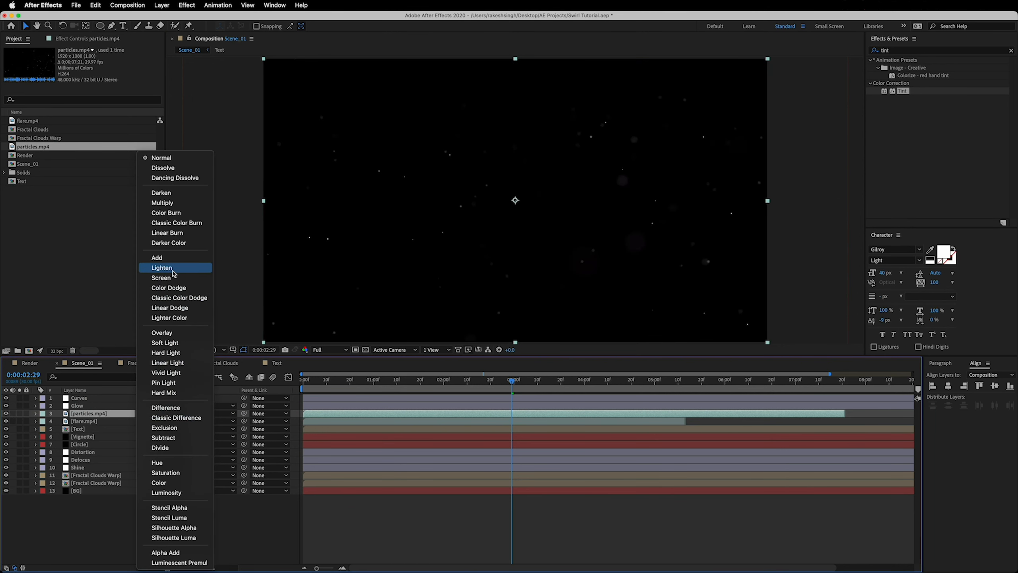
{"action": "left_click", "coordinate": [174, 278]}
Apply the Tint effect to the particles.mp4 layer and map white to a purple sampled from the swirl, B907FF
{"action": "left_click_drag", "start_coordinate": [903, 91], "coordinate": [108, 419]}
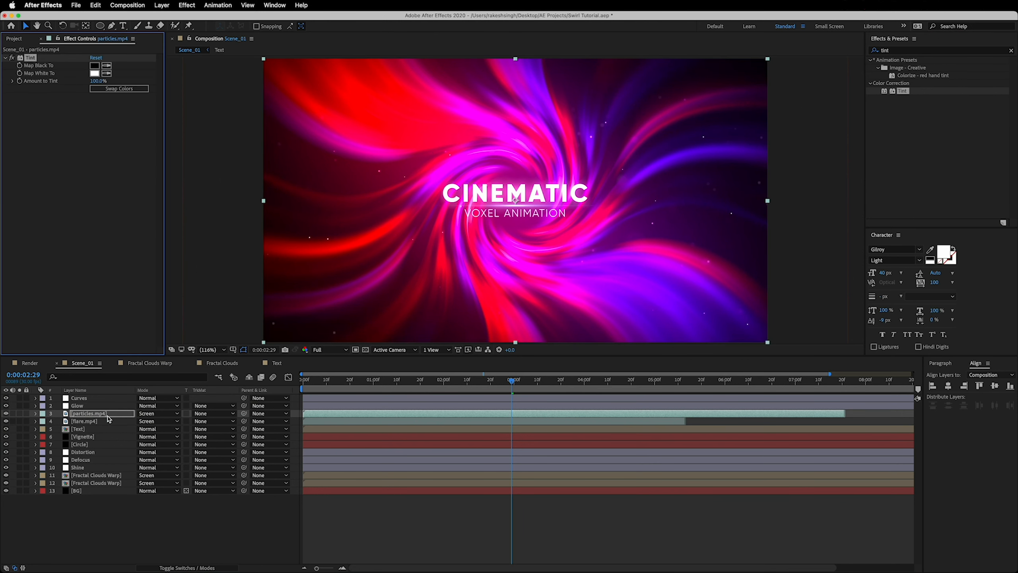
{"action": "left_click", "coordinate": [95, 74]}
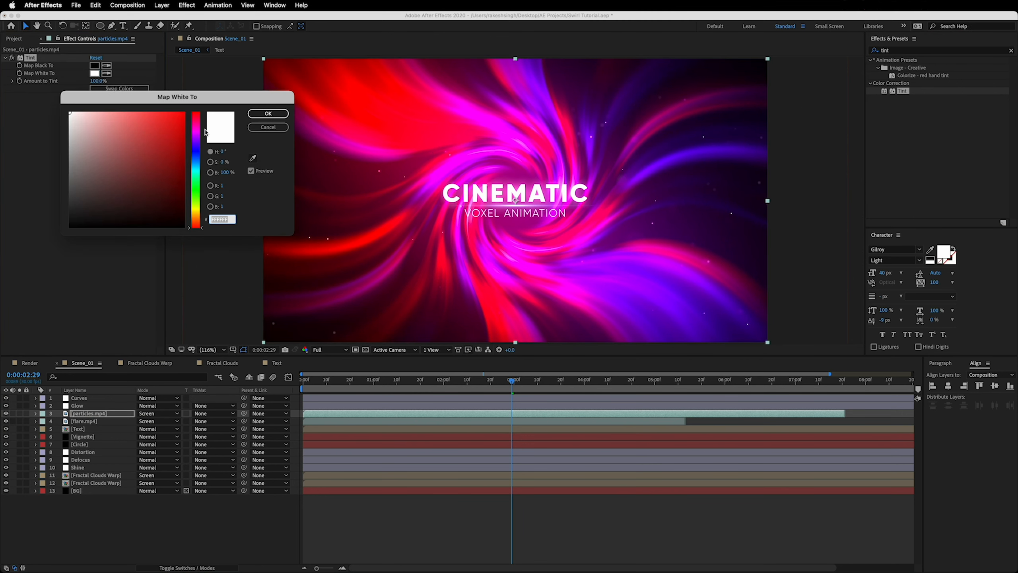
{"action": "left_click_drag", "start_coordinate": [246, 102], "coordinate": [208, 110]}
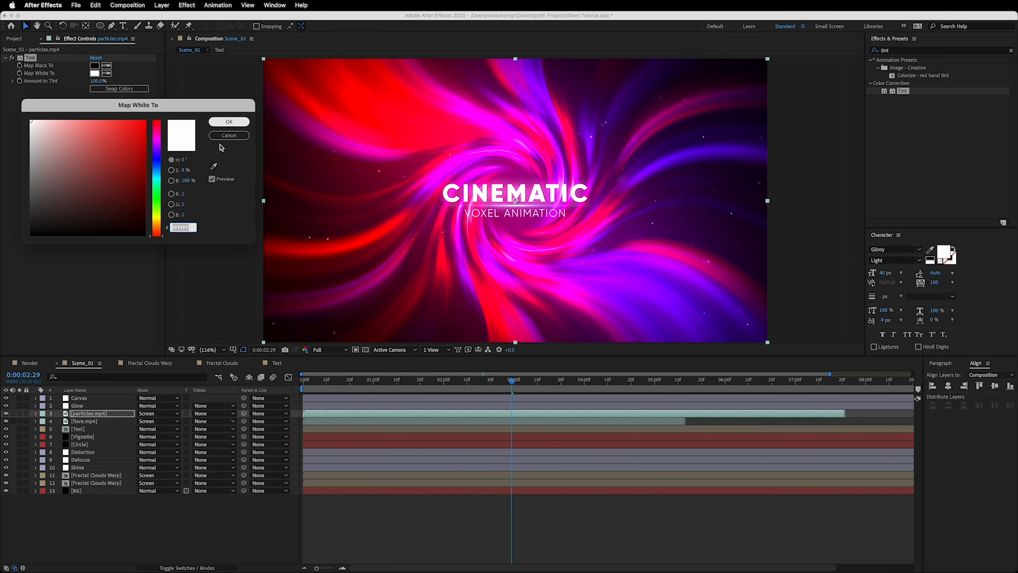
{"action": "left_click", "coordinate": [214, 166]}
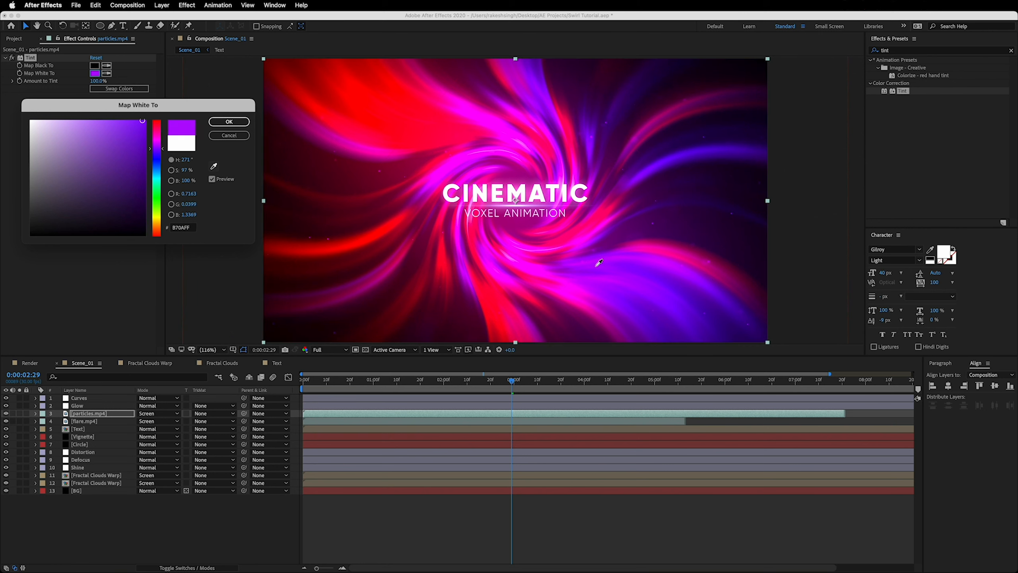
{"action": "left_click", "coordinate": [220, 127]}
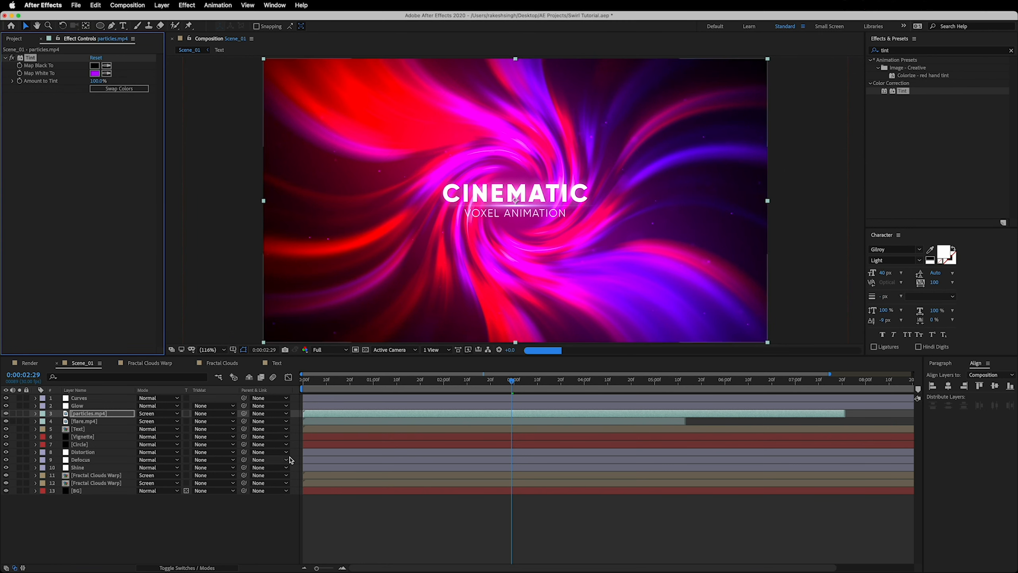
Shift the Text layer in time so that it starts at 0:00:01:10
{"action": "left_click", "coordinate": [150, 536]}
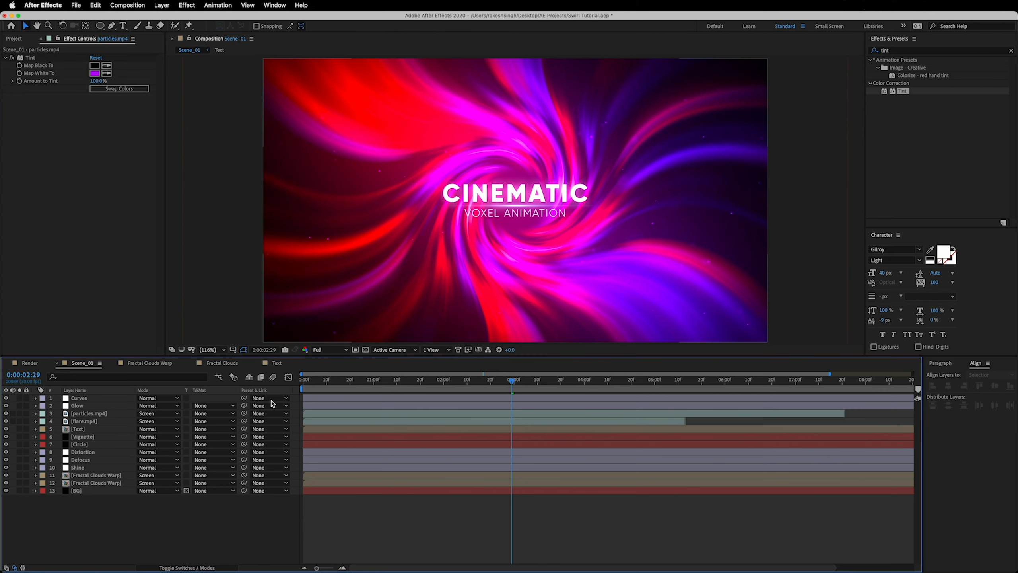
{"action": "left_click", "coordinate": [91, 430]}
{"action": "mouse_move", "coordinate": [385, 381]}
{"action": "left_mouse_down"}
{"action": "mouse_move", "coordinate": [453, 392]}
{"action": "mouse_move", "coordinate": [397, 411]}
{"action": "mouse_move", "coordinate": [377, 383]}
{"action": "mouse_move", "coordinate": [395, 393]}
{"action": "left_mouse_up"}
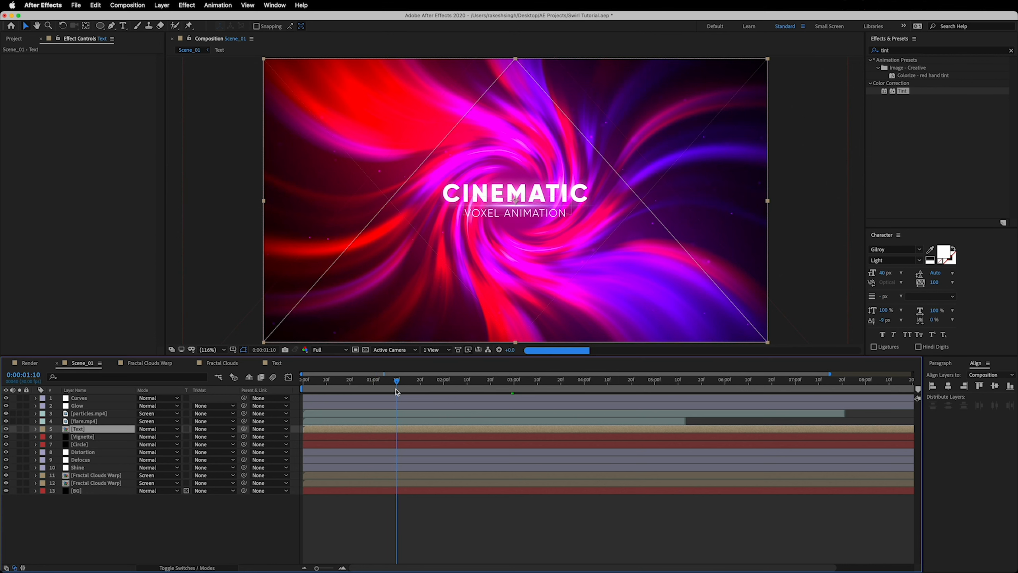
{"action": "left_click_drag", "start_coordinate": [318, 433], "coordinate": [405, 433]}
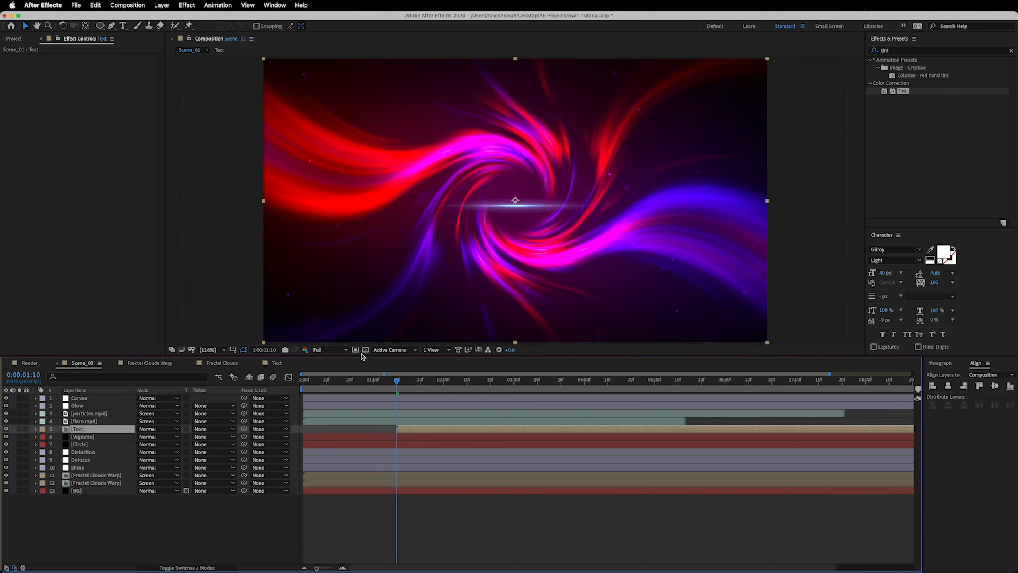
Set the radius of the Circle effect on the Circle layer to 200 and play back the result from about 0:00:01:10
{"action": "left_click", "coordinate": [82, 444]}
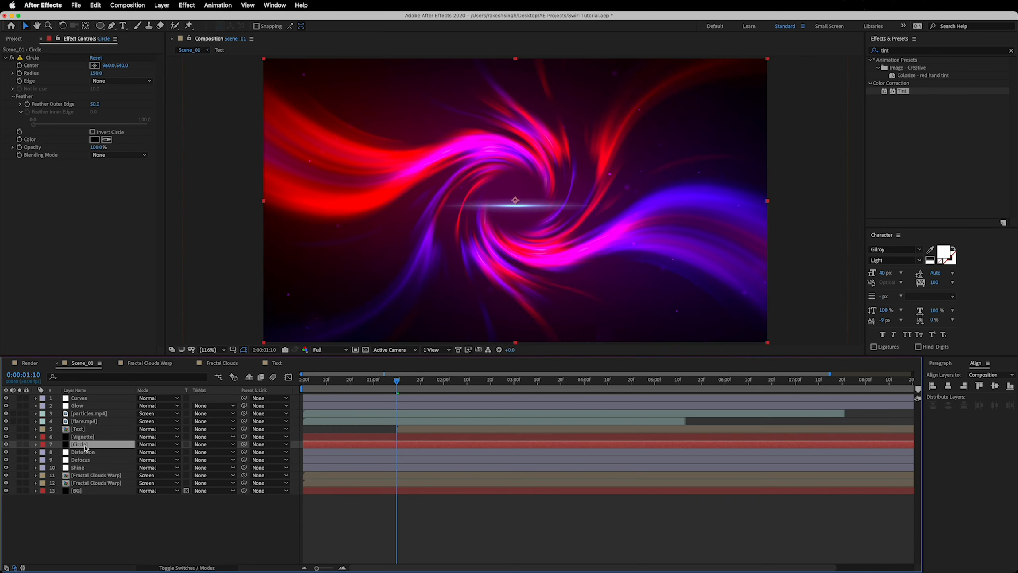
{"action": "left_click", "coordinate": [100, 74]}
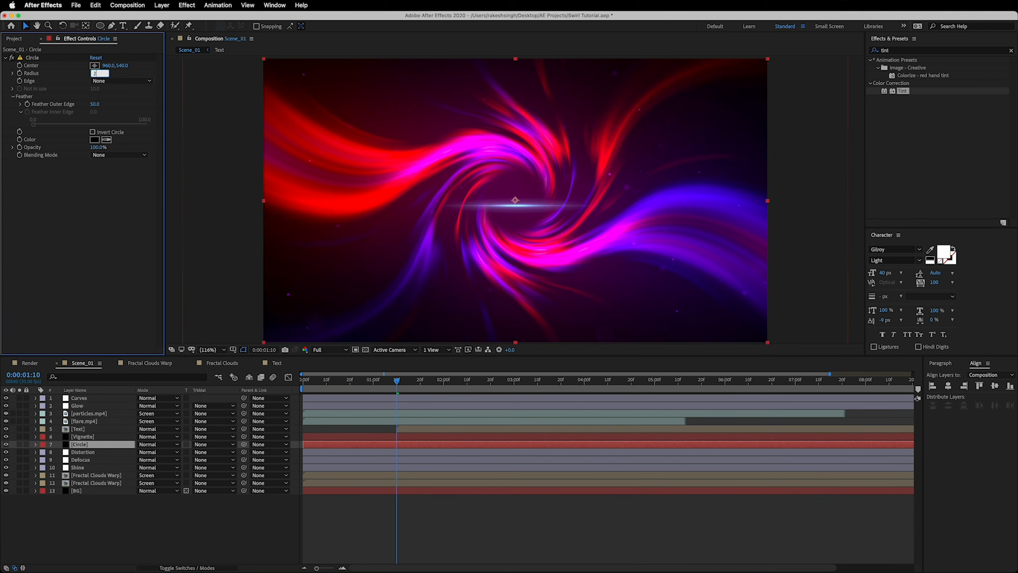
{"action": "key", "text": "Return"}
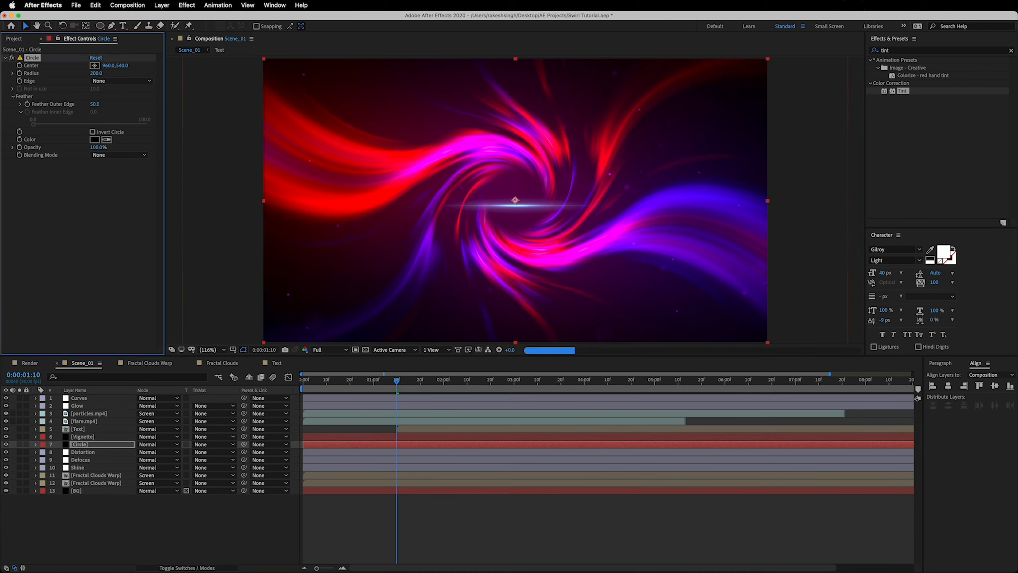
{"action": "left_click", "coordinate": [406, 387]}
{"action": "key", "text": "space"}
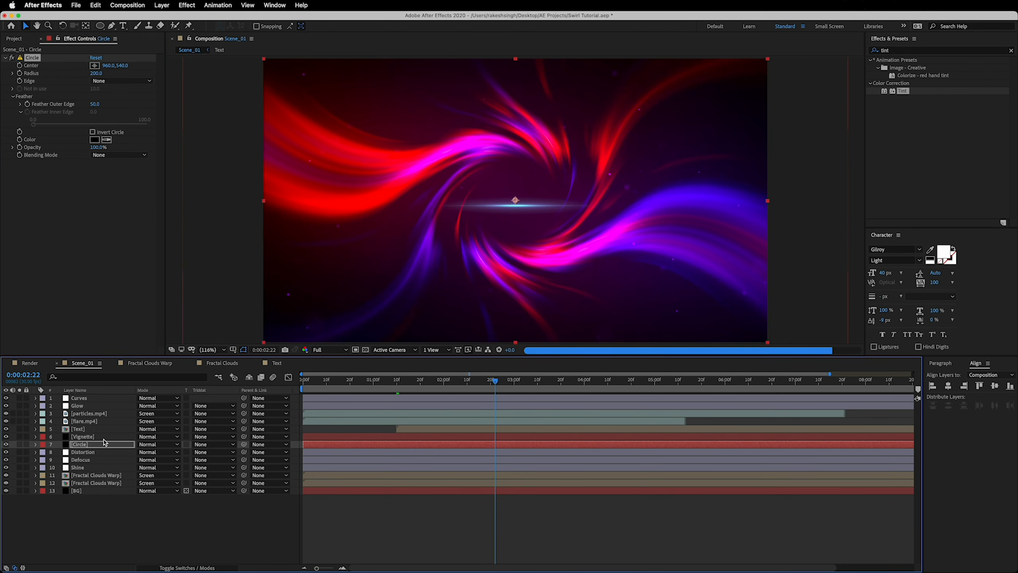
Change the Map White To colour of the flare.mp4 layer's Tint effect to a paler turquoise, B0FFF3
{"action": "left_click_drag", "start_coordinate": [496, 386], "coordinate": [454, 382]}
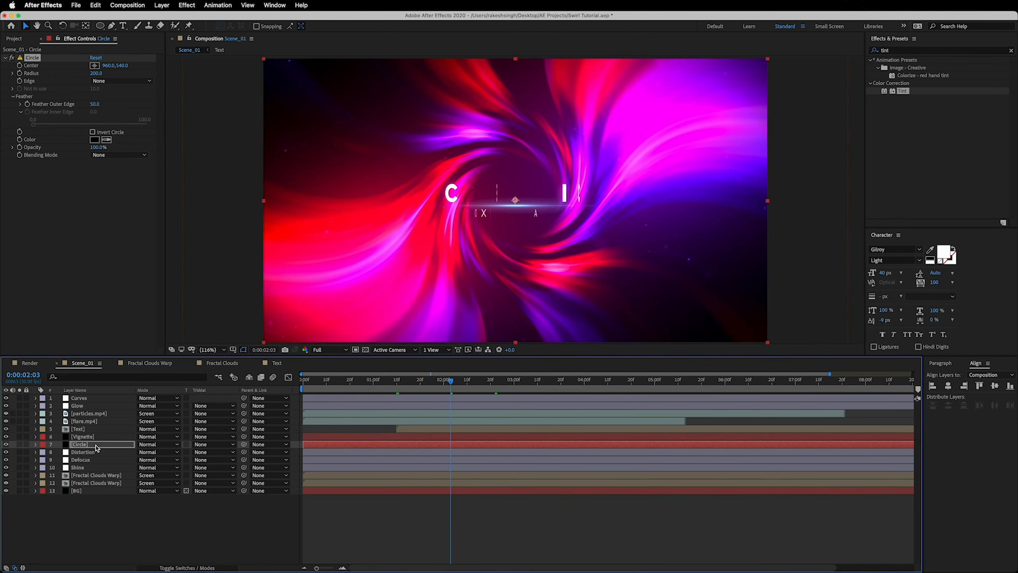
{"action": "left_click", "coordinate": [88, 421]}
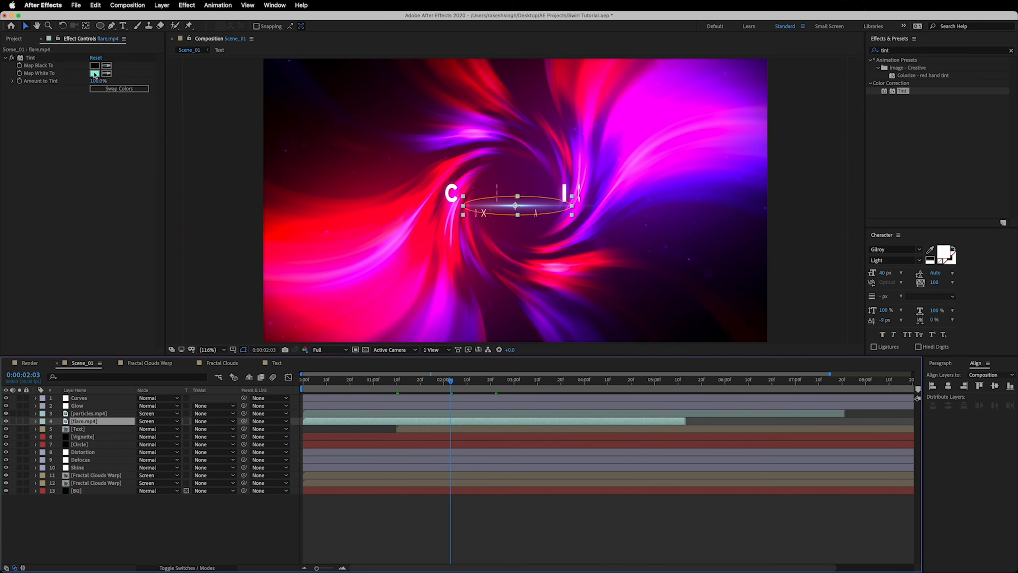
{"action": "left_click", "coordinate": [95, 74]}
{"action": "left_click_drag", "start_coordinate": [100, 123], "coordinate": [67, 117]}
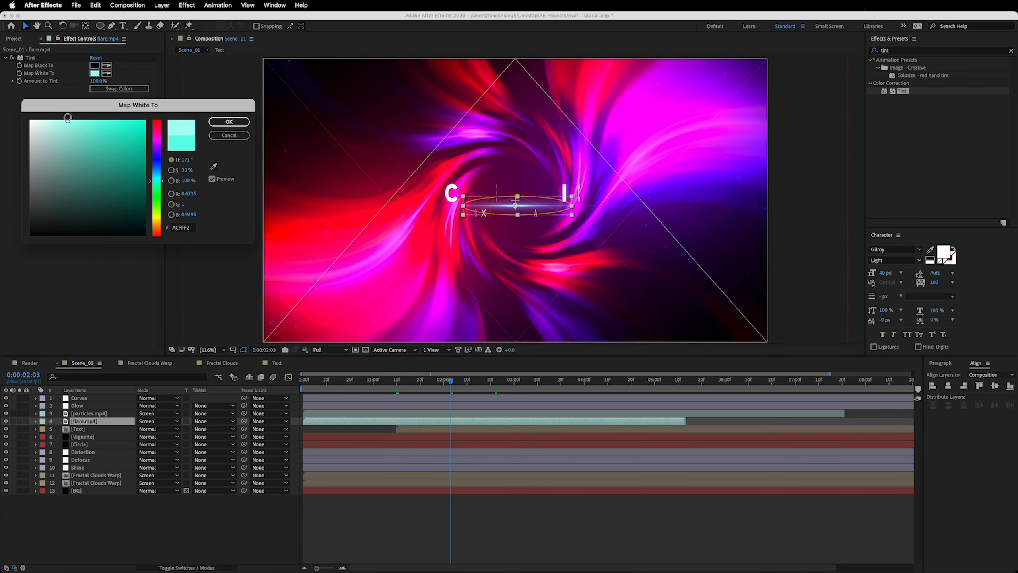
{"action": "left_click", "coordinate": [228, 122]}
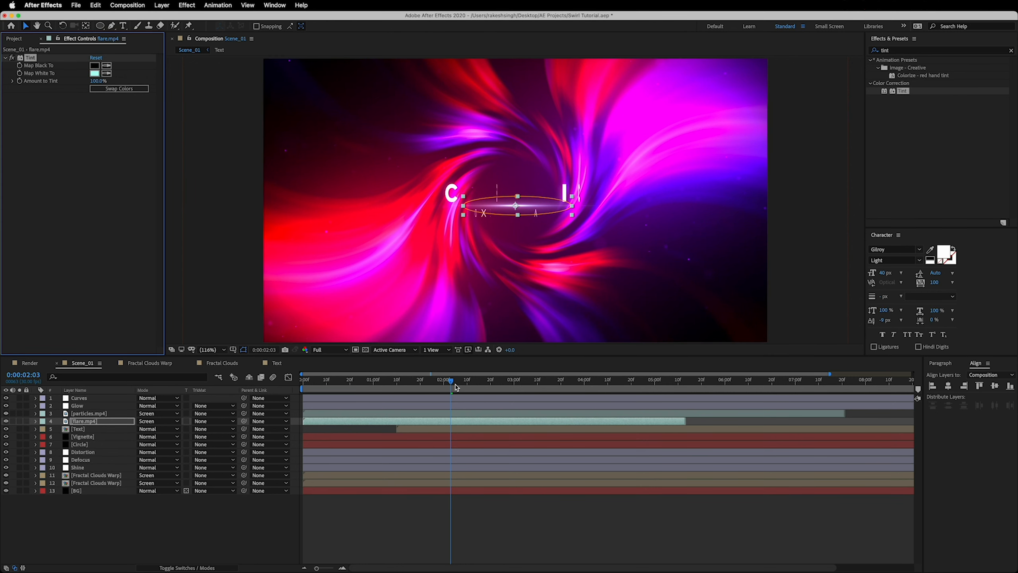
Find the Gradient Ramp effect and apply it to the Text layer in Scene_01
{"action": "left_click_drag", "start_coordinate": [456, 387], "coordinate": [501, 387]}
{"action": "left_click", "coordinate": [902, 50]}
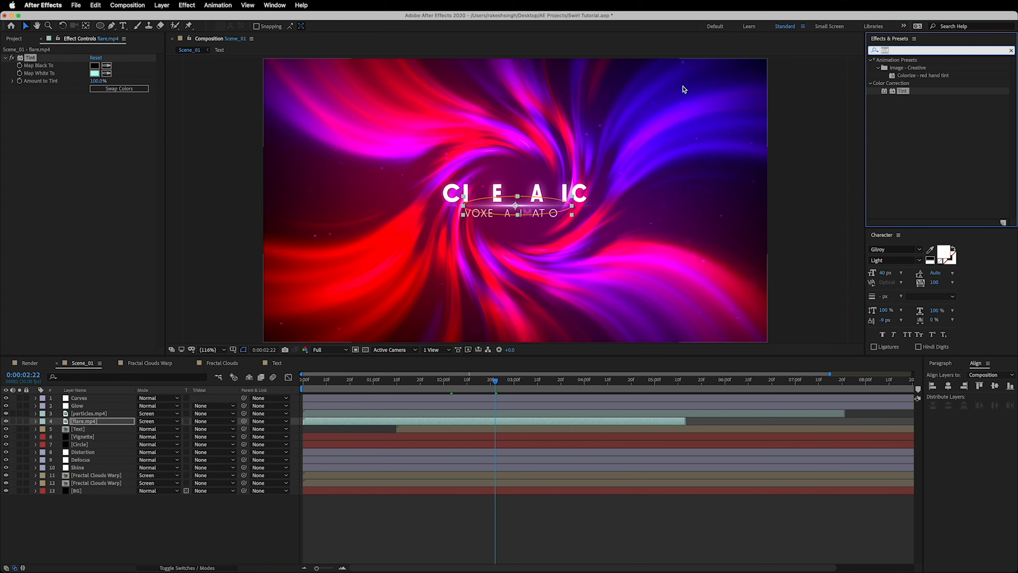
{"action": "type", "text": "gradient"}
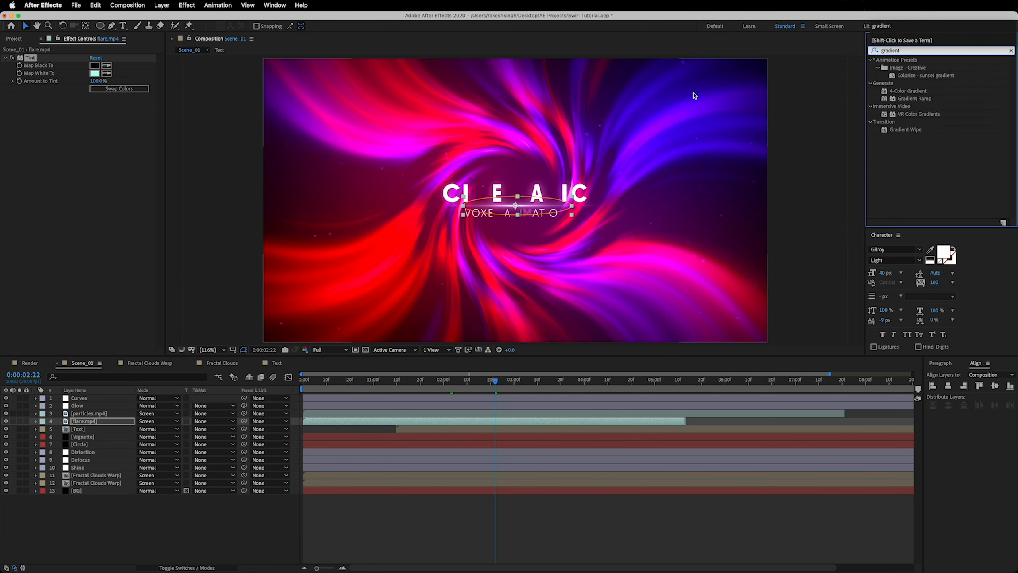
{"action": "left_click_drag", "start_coordinate": [915, 98], "coordinate": [86, 429]}
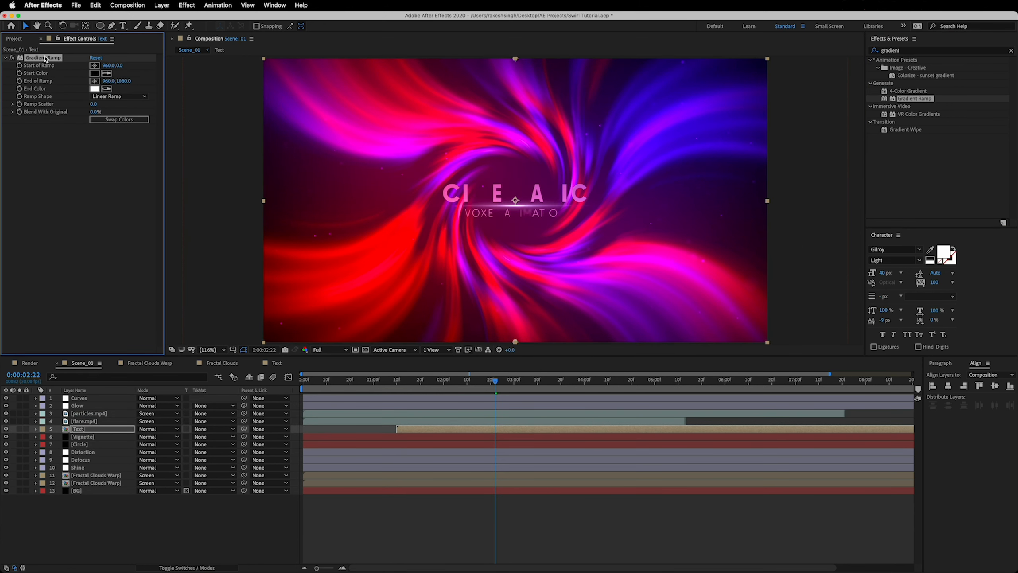
Place the Gradient Ramp's start at about 902.9, 406.7 and end at about 954.8, 683.7, and swap its colours
{"action": "left_click_drag", "start_coordinate": [516, 60], "coordinate": [501, 165]}
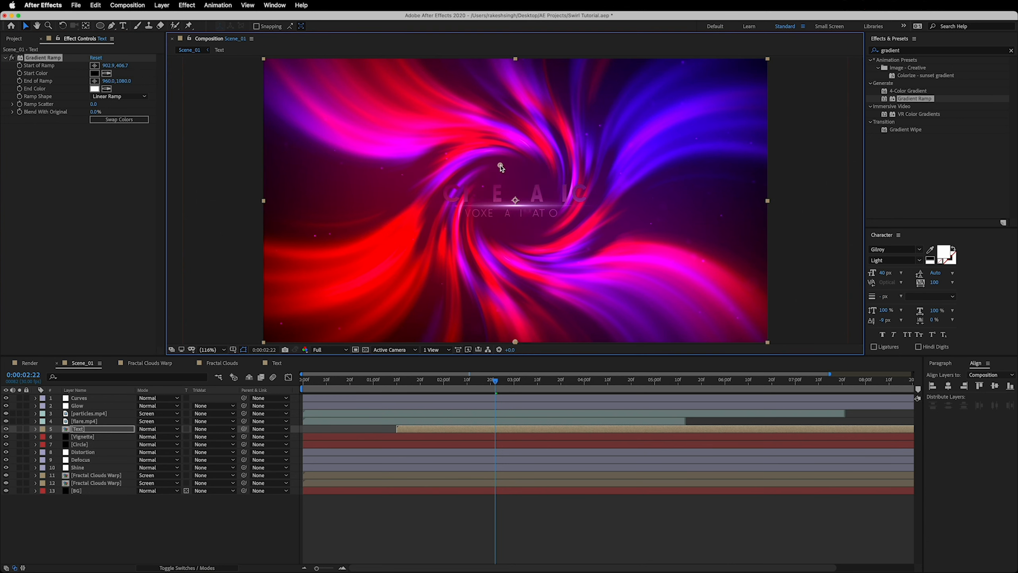
{"action": "left_click_drag", "start_coordinate": [515, 341], "coordinate": [514, 238]}
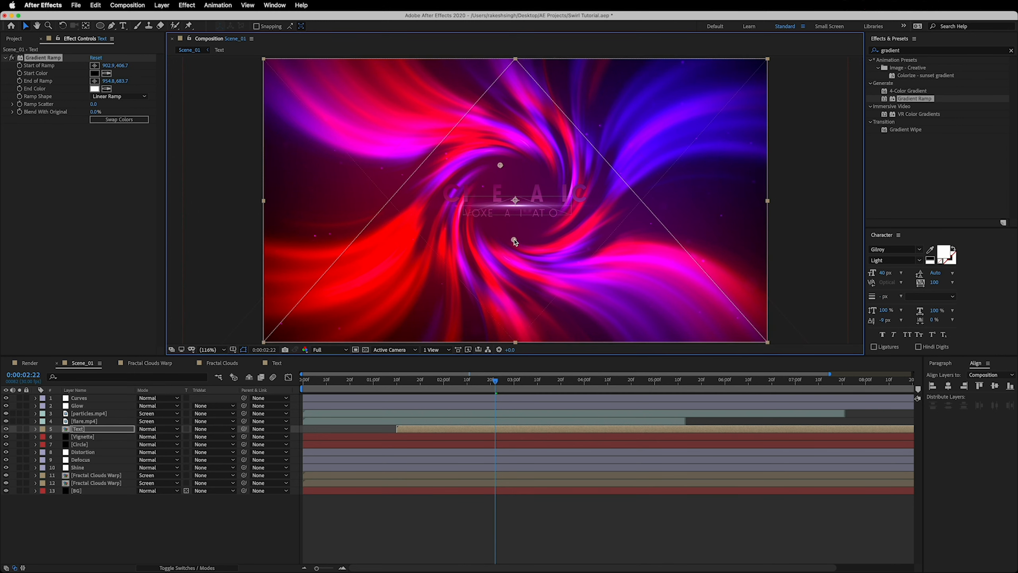
{"action": "left_click", "coordinate": [119, 119]}
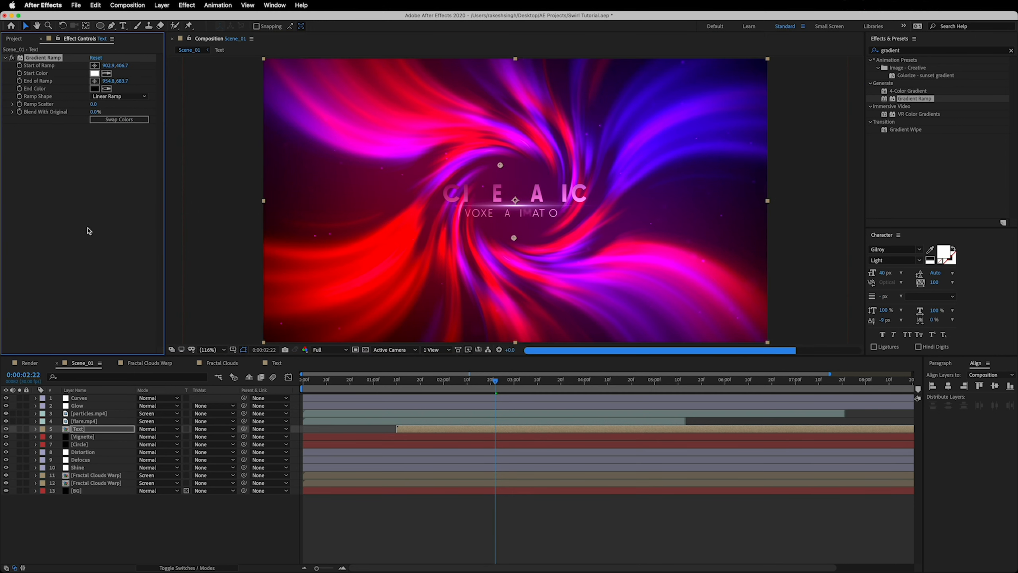
{"action": "left_click", "coordinate": [87, 228]}
Set the Gradient Ramp's Start Color to a pale cyan, C1FFFD
{"action": "left_click", "coordinate": [95, 73]}
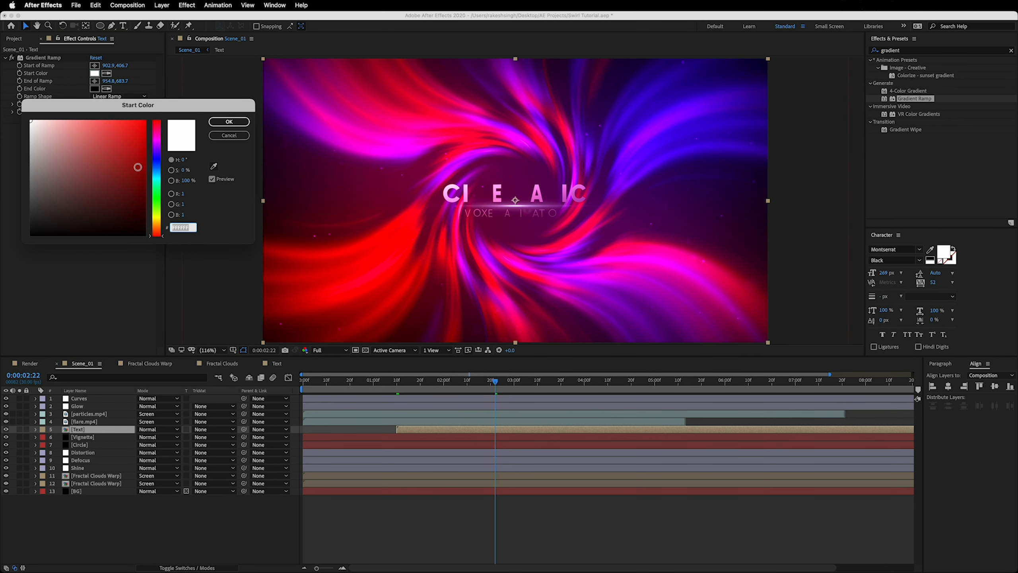
{"action": "left_click", "coordinate": [157, 180]}
{"action": "left_click_drag", "start_coordinate": [91, 139], "coordinate": [58, 114]}
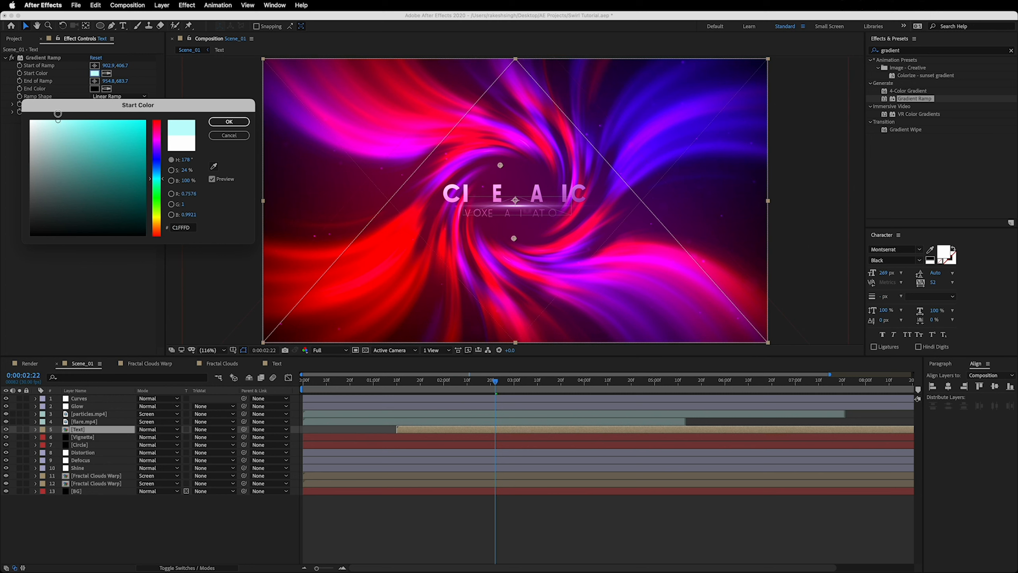
{"action": "left_click", "coordinate": [229, 122]}
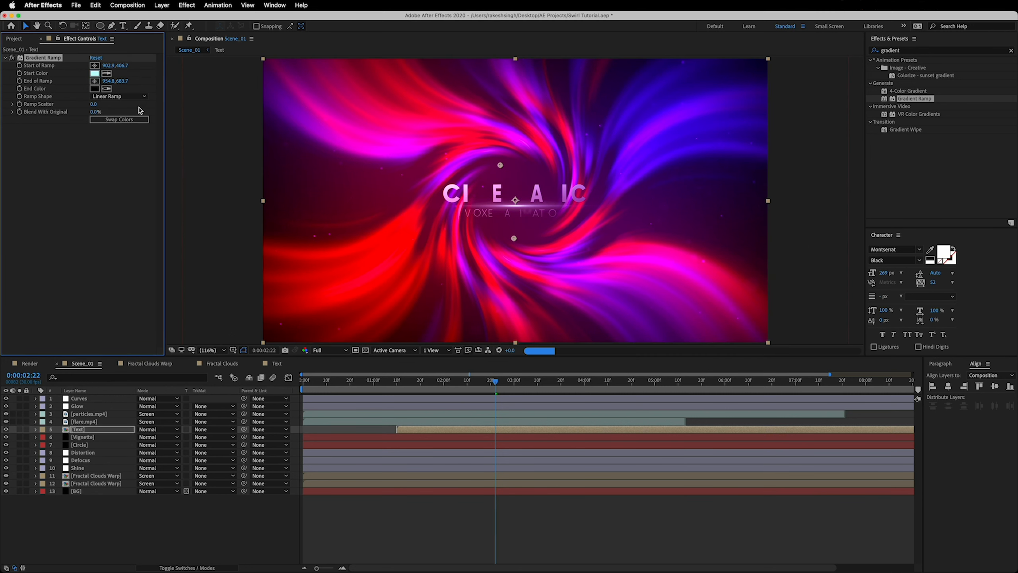
Set the Gradient Ramp's End Color to bright cyan, about 49FFF9, and move its start to about 939.2, 460.3 and end to about 951.4, 612.8
{"action": "left_click", "coordinate": [94, 89]}
{"action": "left_click", "coordinate": [233, 137]}
{"action": "left_click", "coordinate": [98, 70]}
{"action": "left_click", "coordinate": [94, 89]}
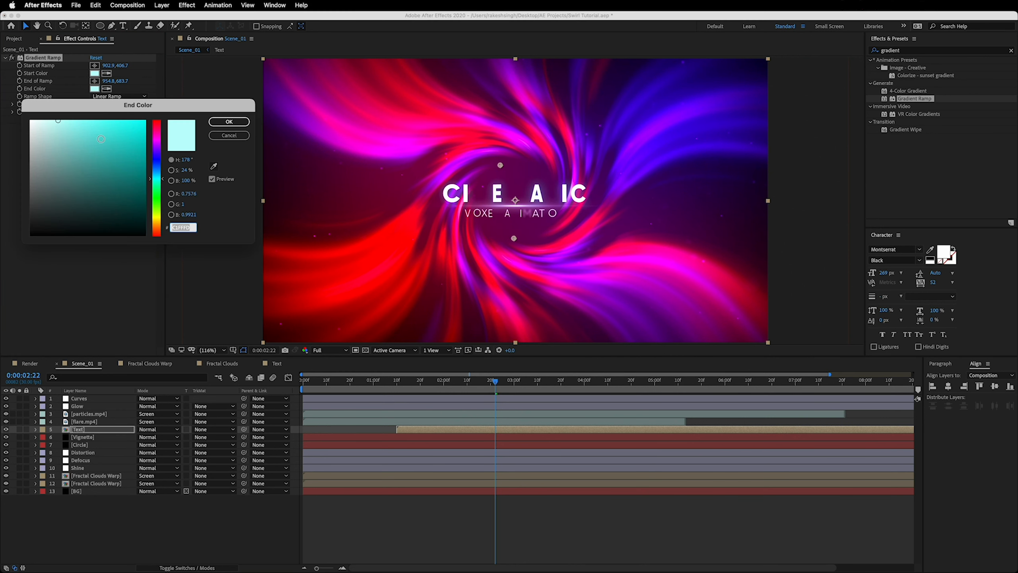
{"action": "left_click_drag", "start_coordinate": [59, 122], "coordinate": [106, 120]}
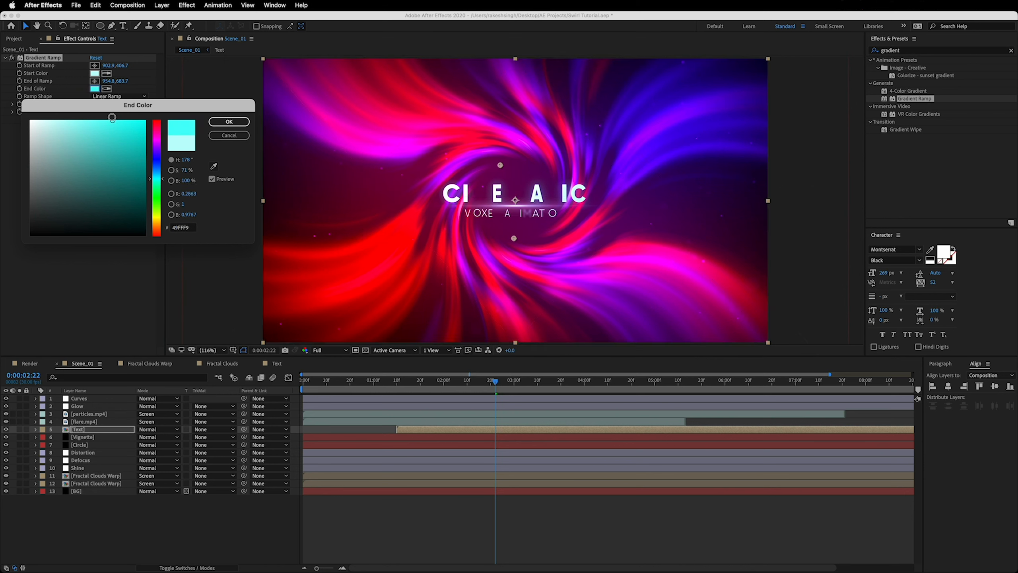
{"action": "left_click_drag", "start_coordinate": [112, 117], "coordinate": [114, 120]}
{"action": "left_click", "coordinate": [228, 123]}
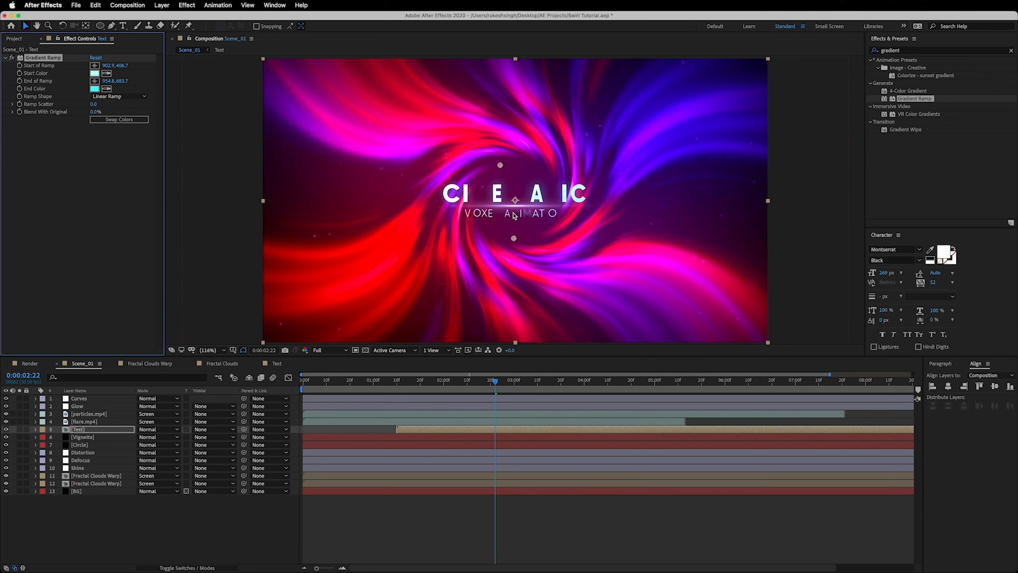
{"action": "left_click_drag", "start_coordinate": [500, 163], "coordinate": [511, 181]}
{"action": "left_click_drag", "start_coordinate": [514, 239], "coordinate": [513, 222]}
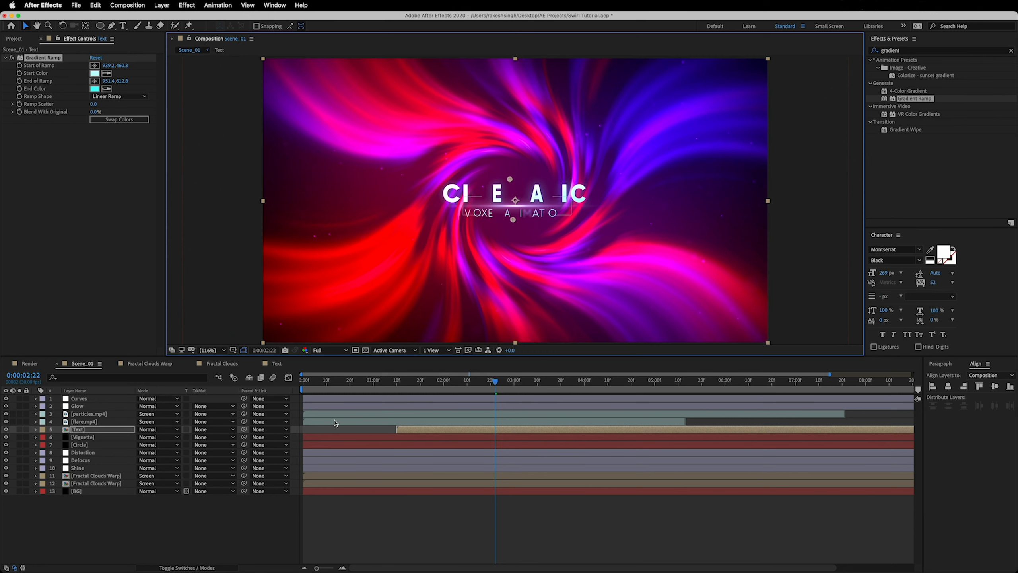
Shift the flare.mp4 layer to start at 0:00:01:10 and the Text layer to start at 0:00:00:00
{"action": "left_click_drag", "start_coordinate": [326, 422], "coordinate": [419, 426]}
{"action": "left_click", "coordinate": [423, 429]}
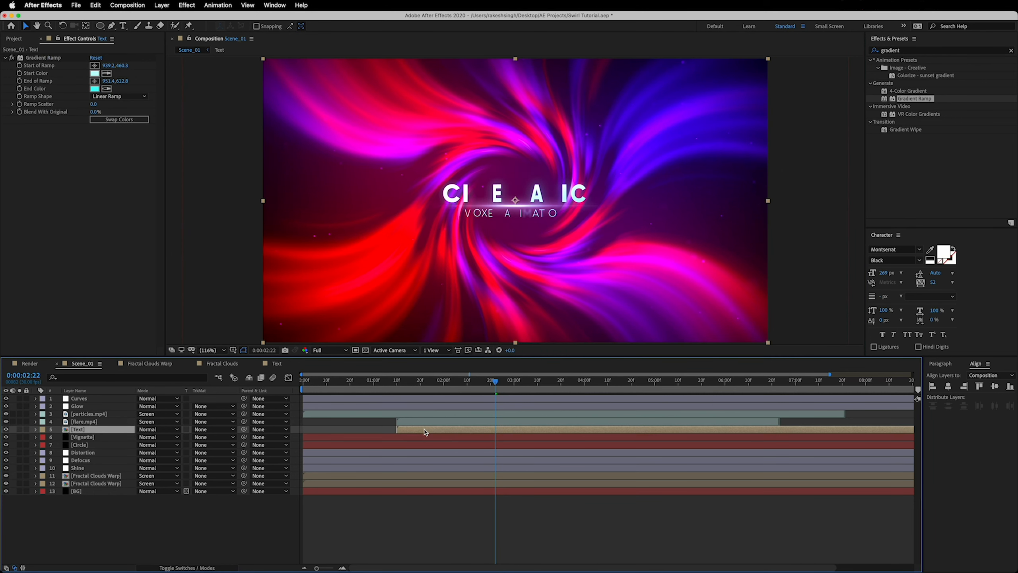
{"action": "left_click_drag", "start_coordinate": [442, 432], "coordinate": [354, 436]}
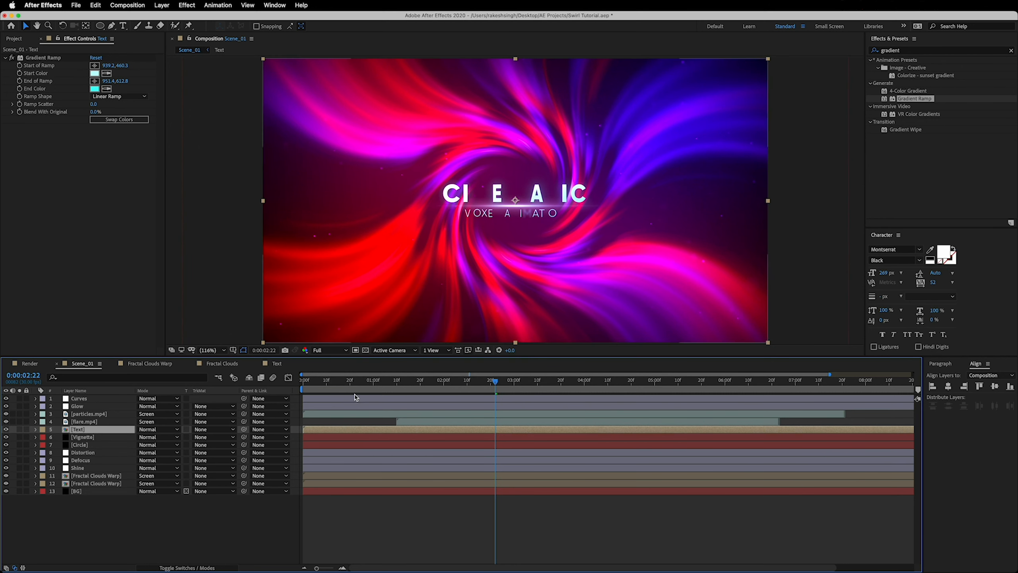
Play Scene_01 from the beginning and check the title and swirl around 0:00:02:13
{"action": "left_click_drag", "start_coordinate": [360, 382], "coordinate": [301, 384]}
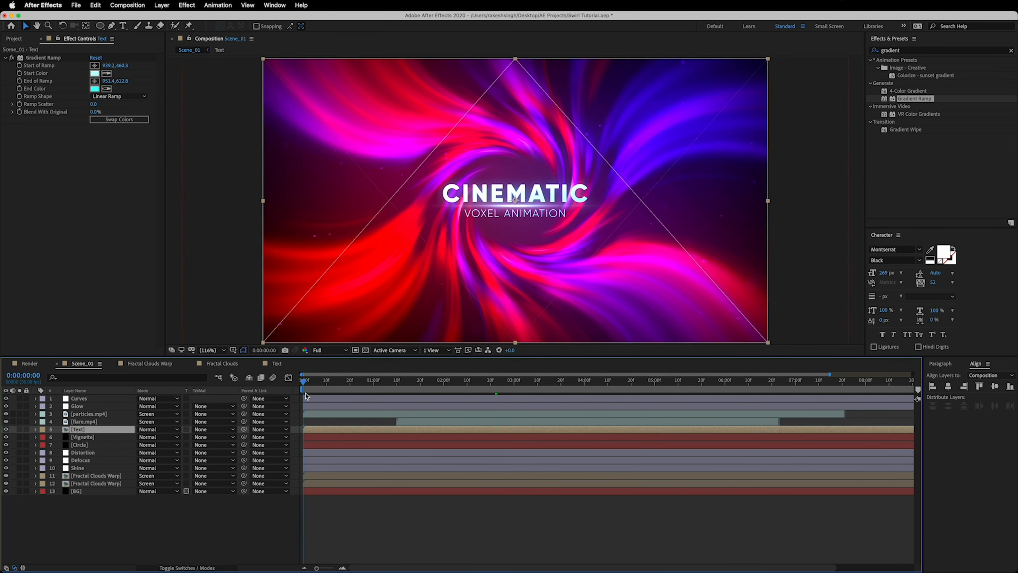
{"action": "left_click", "coordinate": [193, 528]}
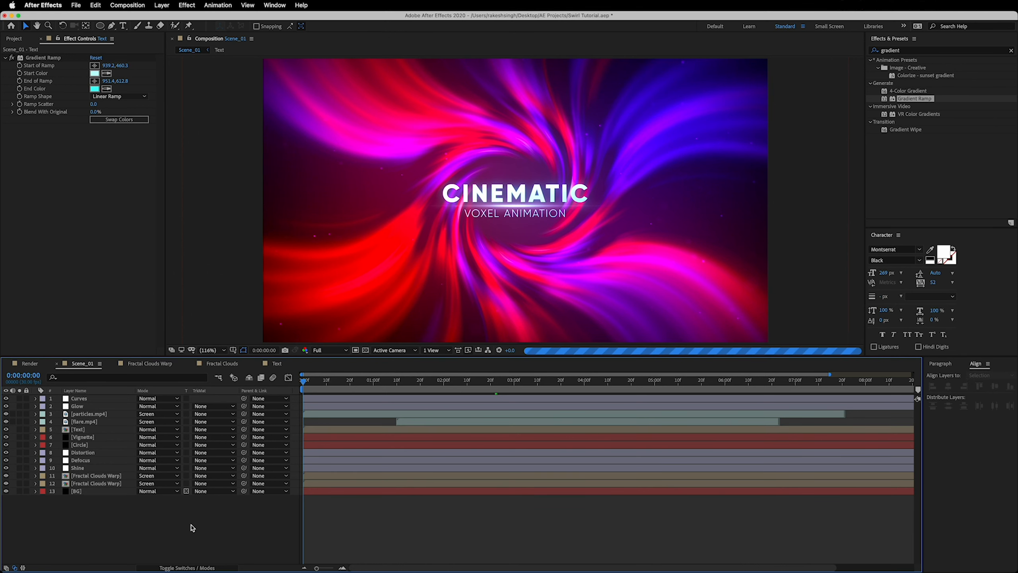
{"action": "key", "text": "space"}
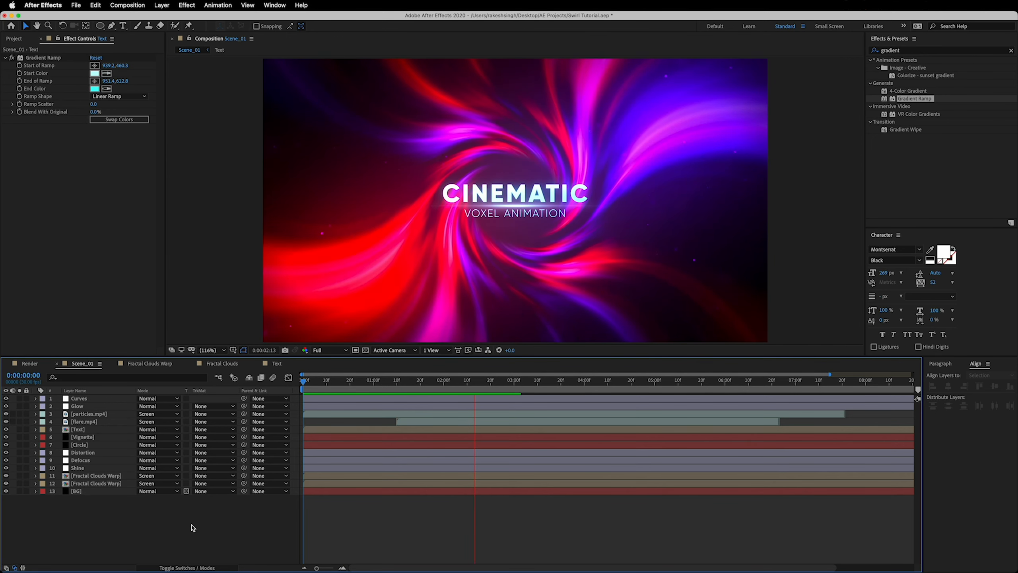
{"action": "left_click", "coordinate": [426, 387]}
{"action": "left_click_drag", "start_coordinate": [426, 388], "coordinate": [474, 385]}
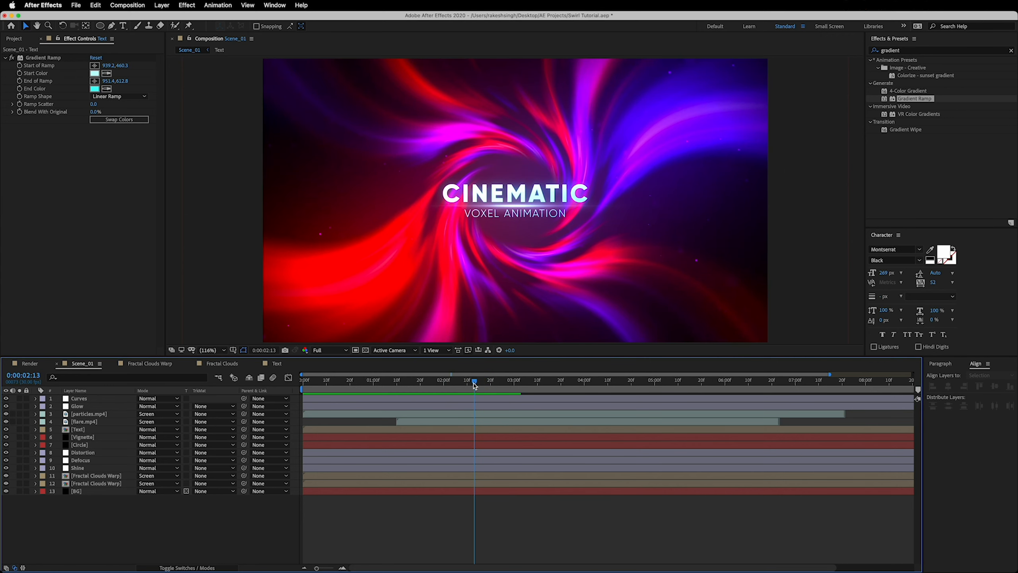
Open the Text composition and delete both existing animators from the CINEMATIC VOXEL ANIMATION layer
{"action": "left_click", "coordinate": [277, 364]}
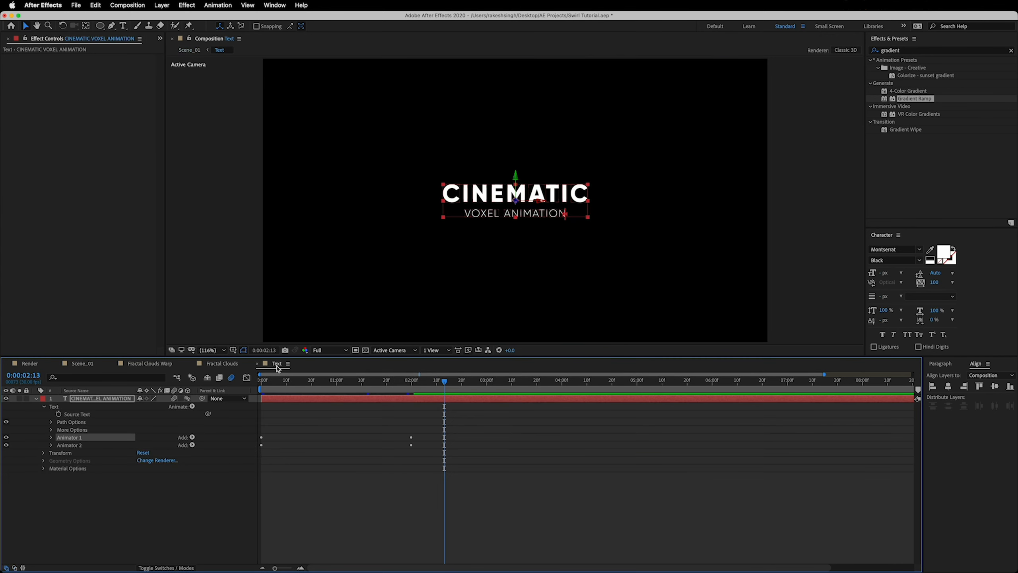
{"action": "key", "text": "Delete"}
{"action": "left_click", "coordinate": [76, 438]}
{"action": "key", "text": "Delete"}
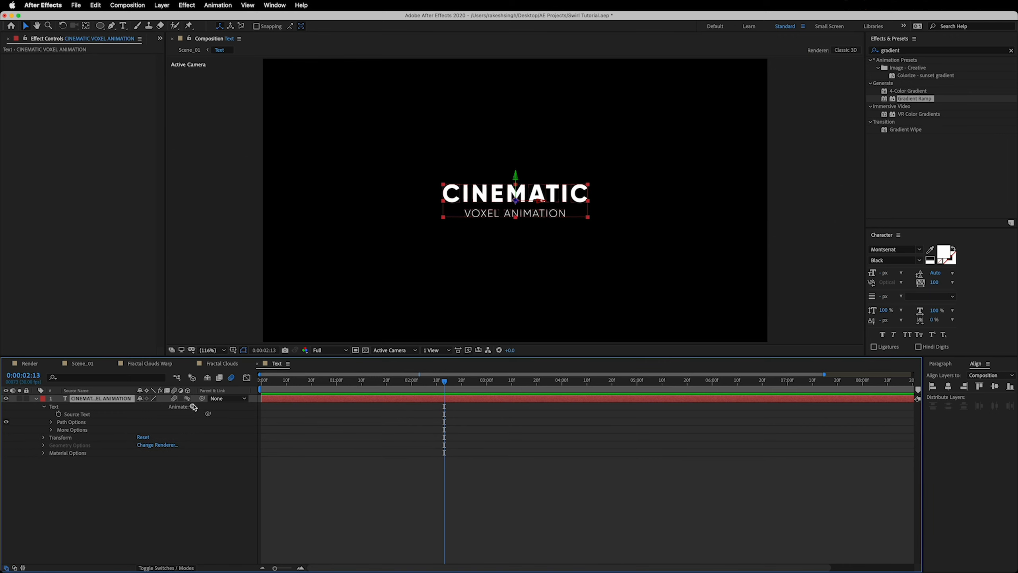
Add a text animator with Position, Rotation and Opacity properties to the title layer, and set the animator's opacity to 0%
{"action": "left_click", "coordinate": [192, 407]}
{"action": "left_click", "coordinate": [218, 403]}
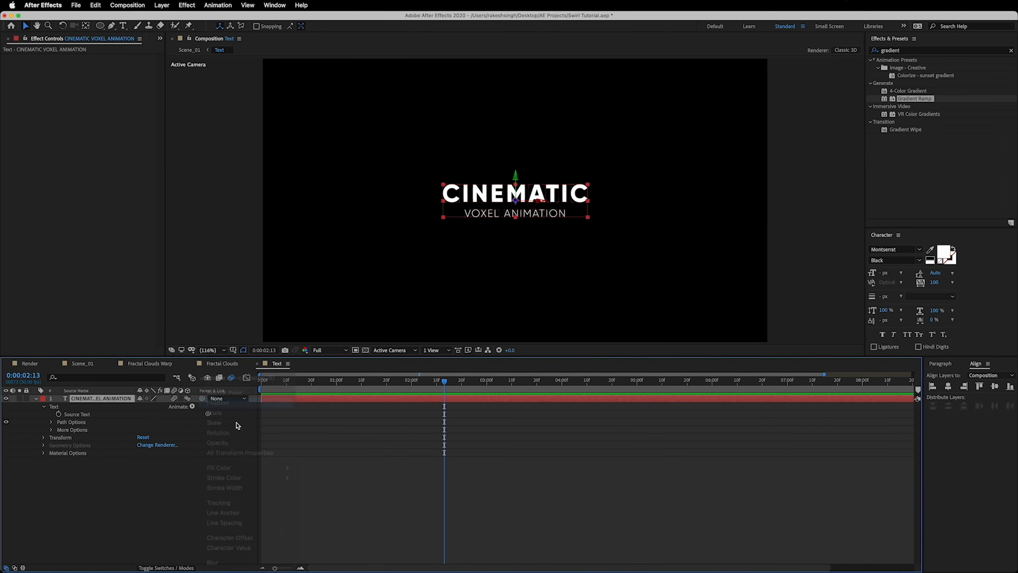
{"action": "left_click", "coordinate": [193, 437]}
{"action": "mouse_move", "coordinate": [201, 438]}
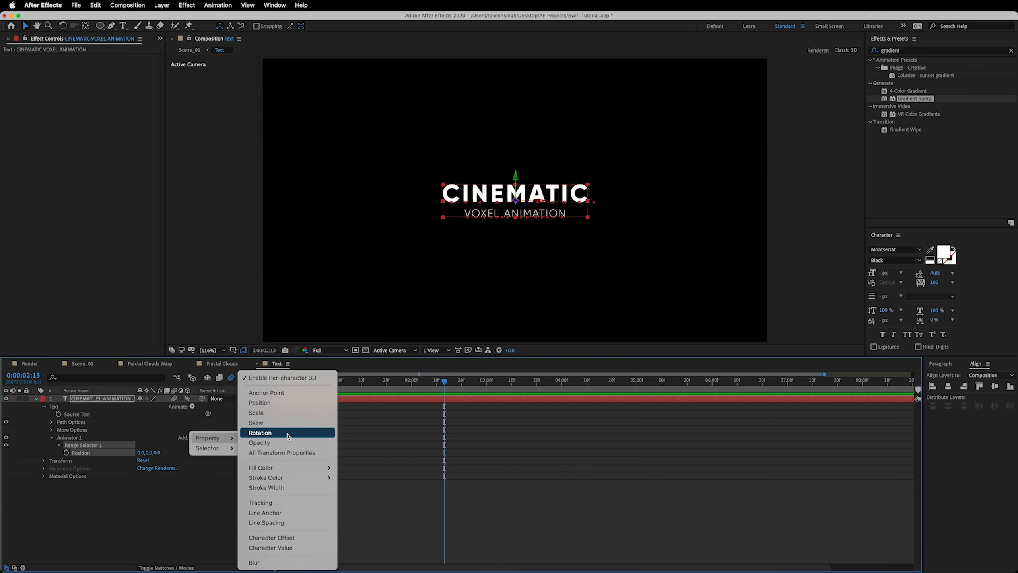
{"action": "left_click", "coordinate": [288, 434]}
{"action": "left_click", "coordinate": [183, 438]}
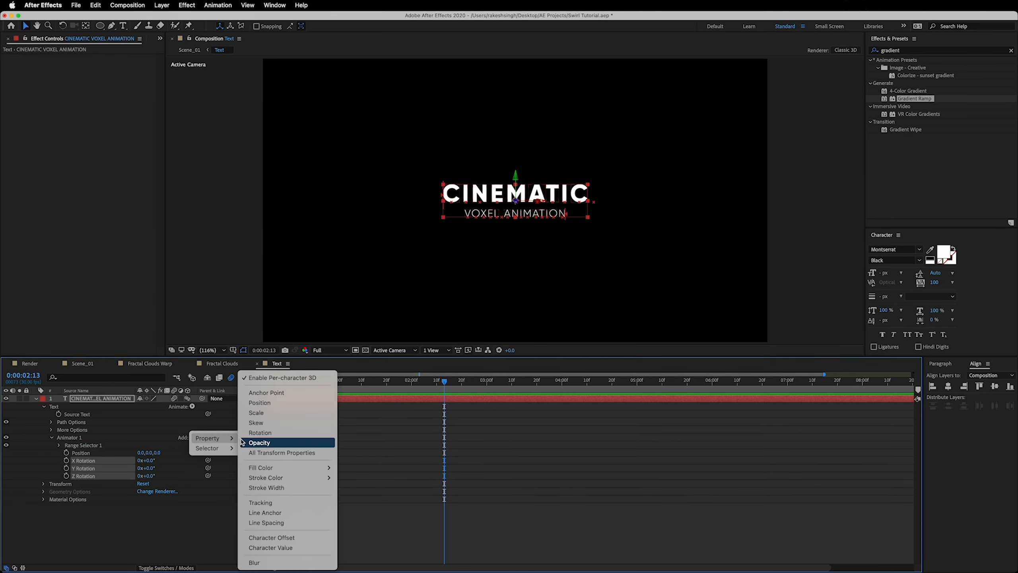
{"action": "left_click", "coordinate": [260, 442]}
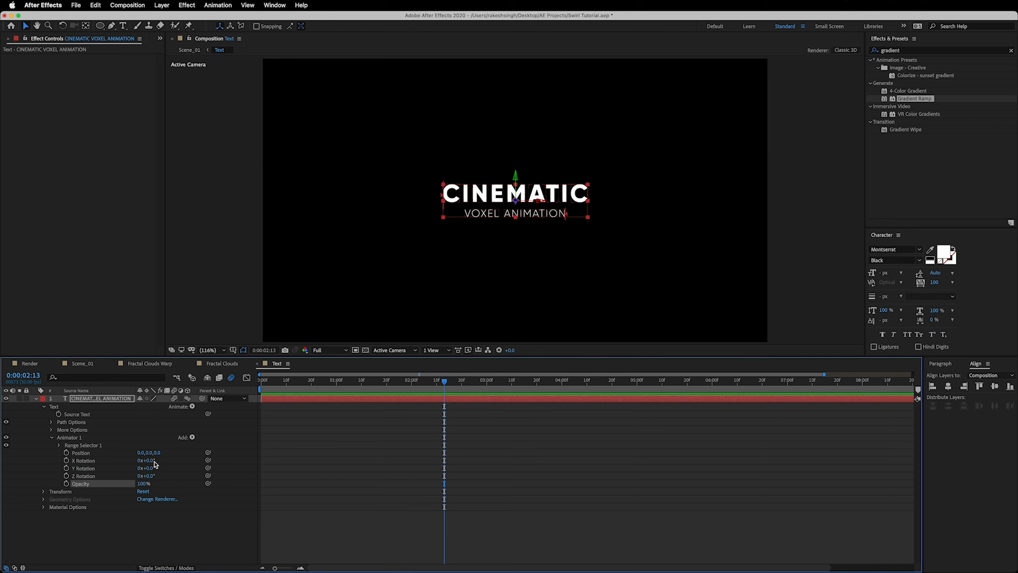
{"action": "left_click", "coordinate": [59, 445]}
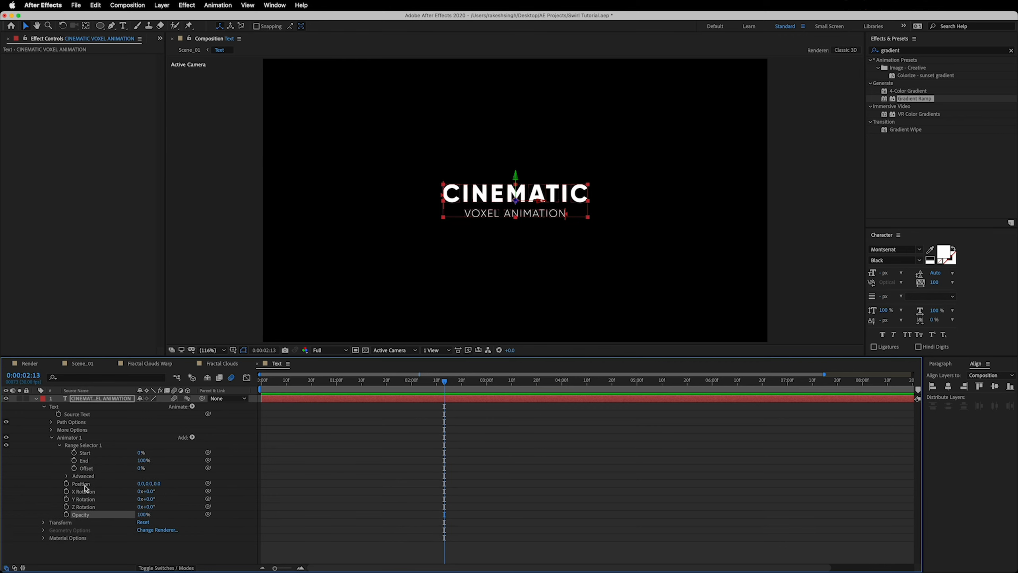
{"action": "left_click_drag", "start_coordinate": [143, 514], "coordinate": [89, 515]}
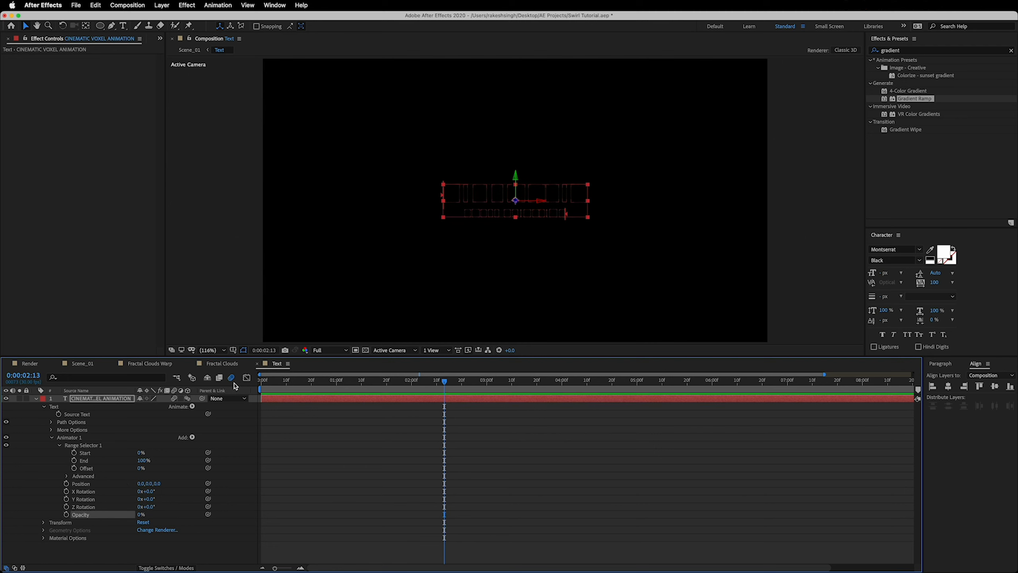
Return to the start of the Text composition and set the title animator's Y Rotation to 90°
{"action": "left_click_drag", "start_coordinate": [303, 385], "coordinate": [261, 384]}
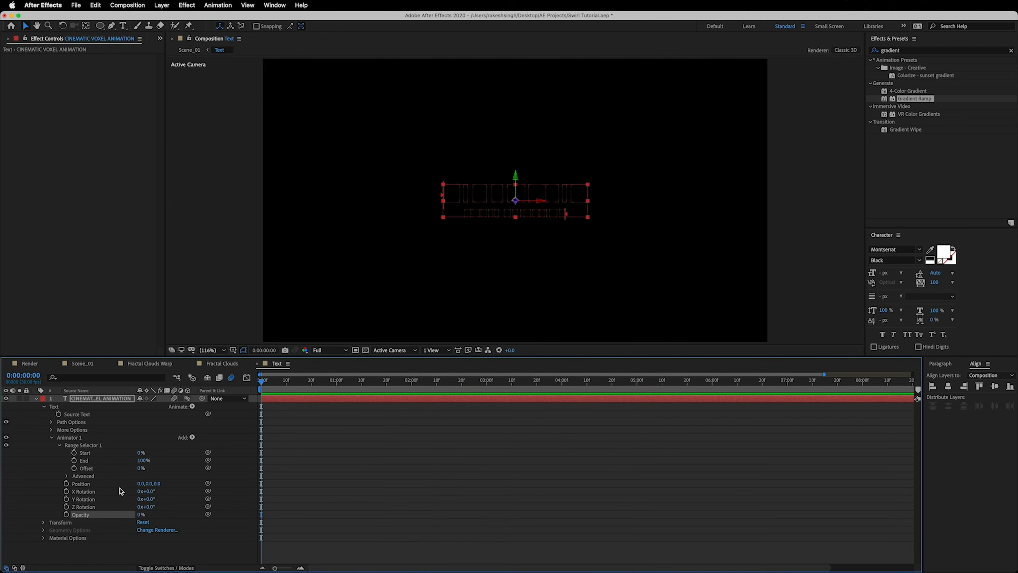
{"action": "left_click", "coordinate": [86, 499]}
{"action": "left_click", "coordinate": [148, 499]}
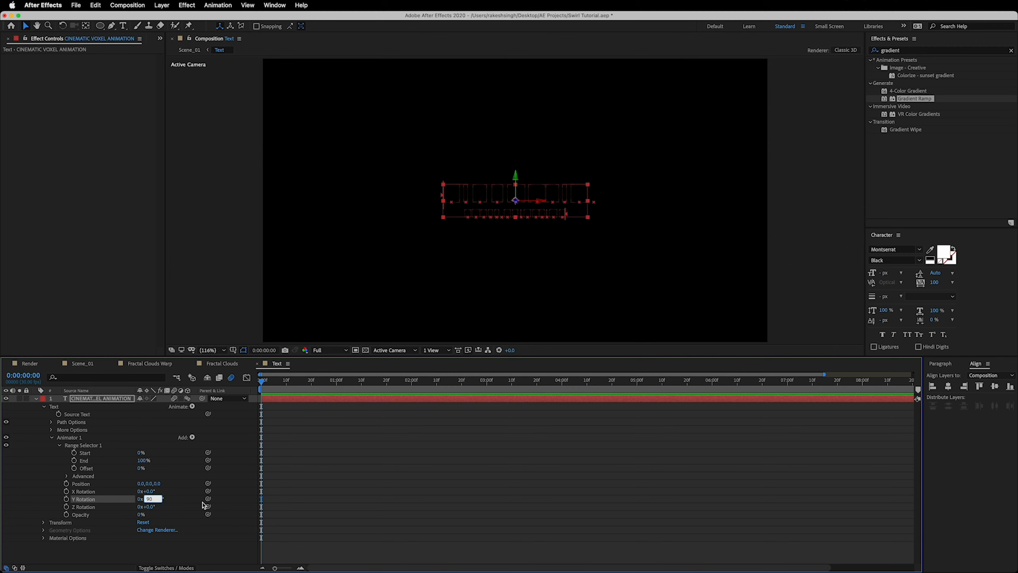
{"action": "left_click", "coordinate": [188, 500]}
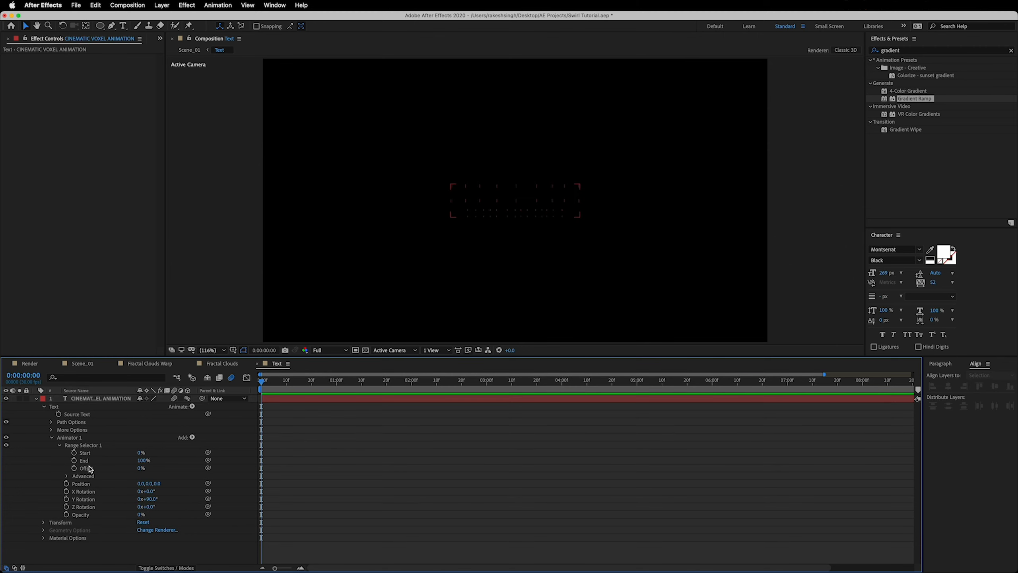
Keyframe the Range Selector's Offset from -100% at 0:00:00:00 to 100% at 0:00:02:00
{"action": "left_click", "coordinate": [74, 468]}
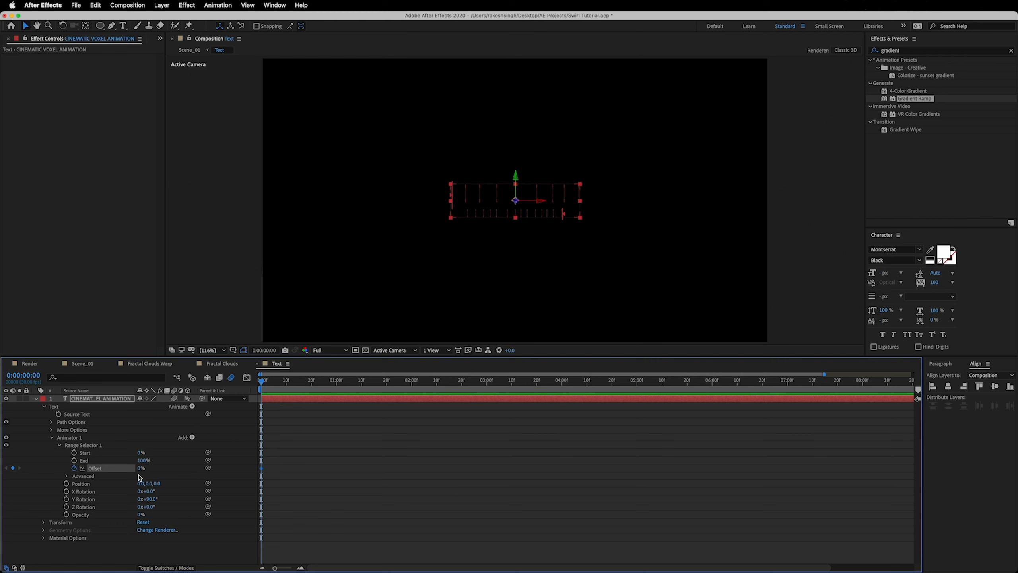
{"action": "left_click_drag", "start_coordinate": [140, 472], "coordinate": [68, 472]}
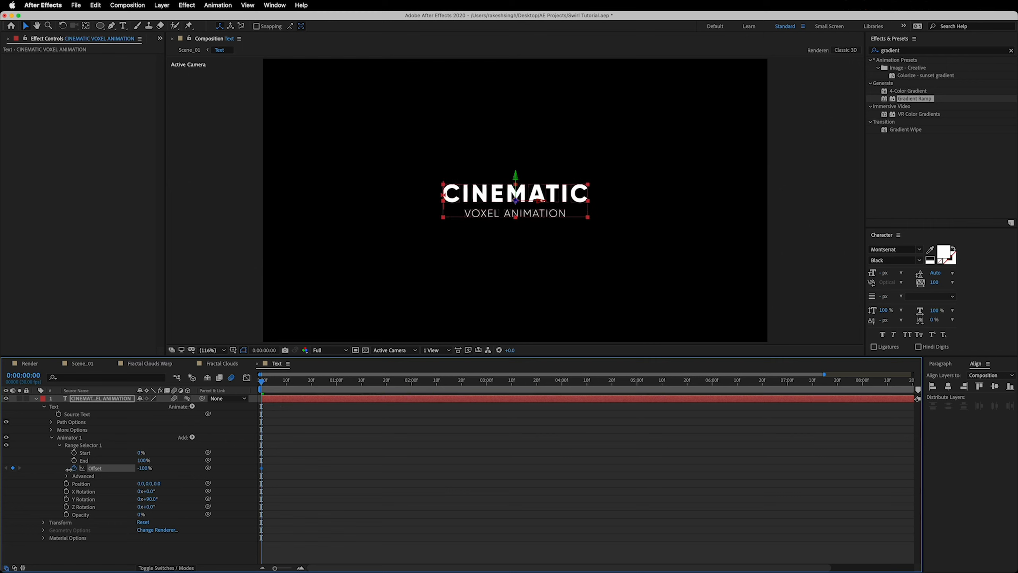
{"action": "left_click_drag", "start_coordinate": [261, 381], "coordinate": [413, 397]}
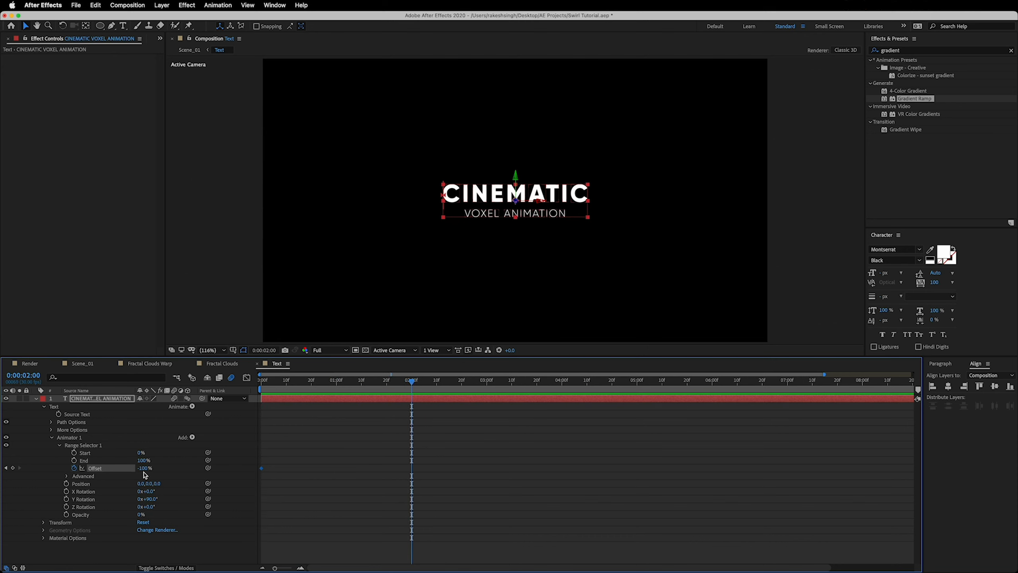
{"action": "left_click_drag", "start_coordinate": [144, 468], "coordinate": [265, 462]}
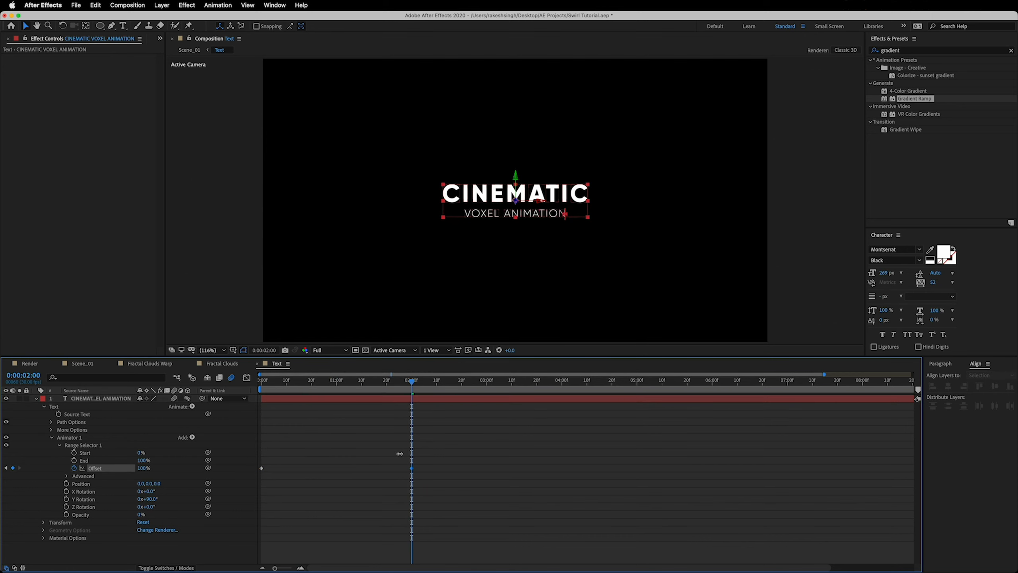
{"action": "left_click_drag", "start_coordinate": [399, 454], "coordinate": [405, 456]}
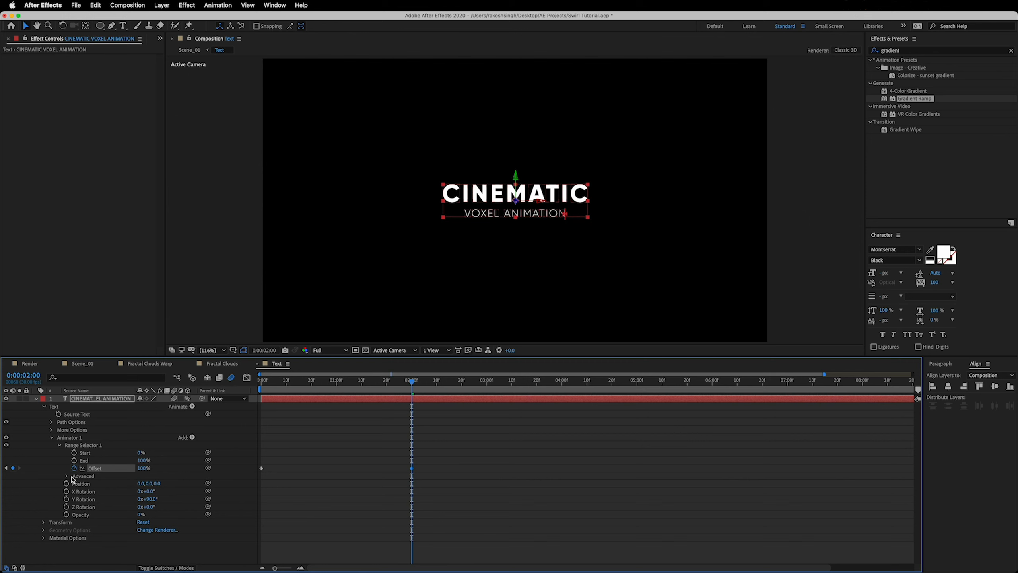
In the range selector's advanced settings, set Shape to Ramp Up, Ease High 19%, Ease Low 83%, and turn Randomize Order on
{"action": "left_click", "coordinate": [66, 476]}
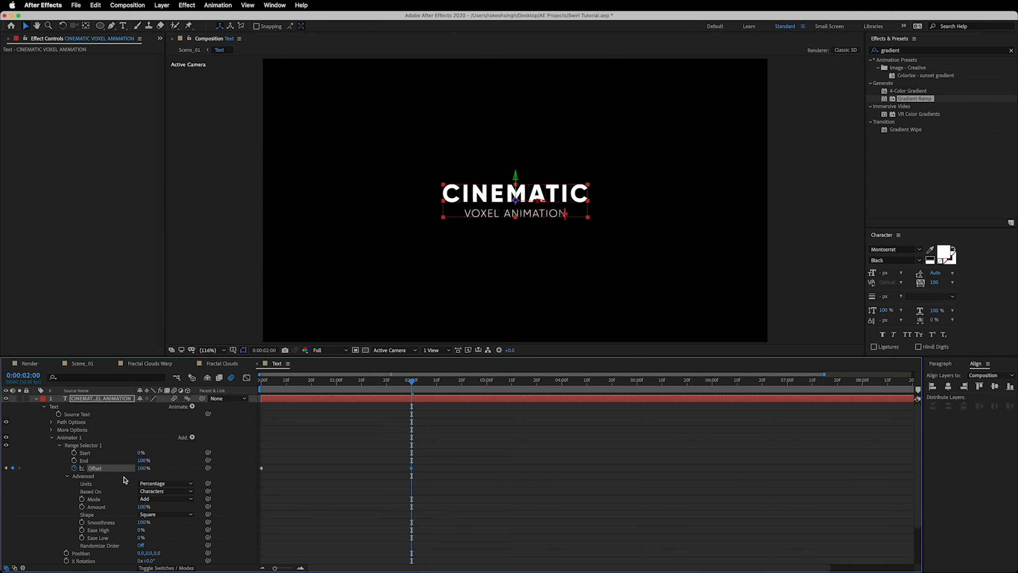
{"action": "left_click", "coordinate": [160, 515]}
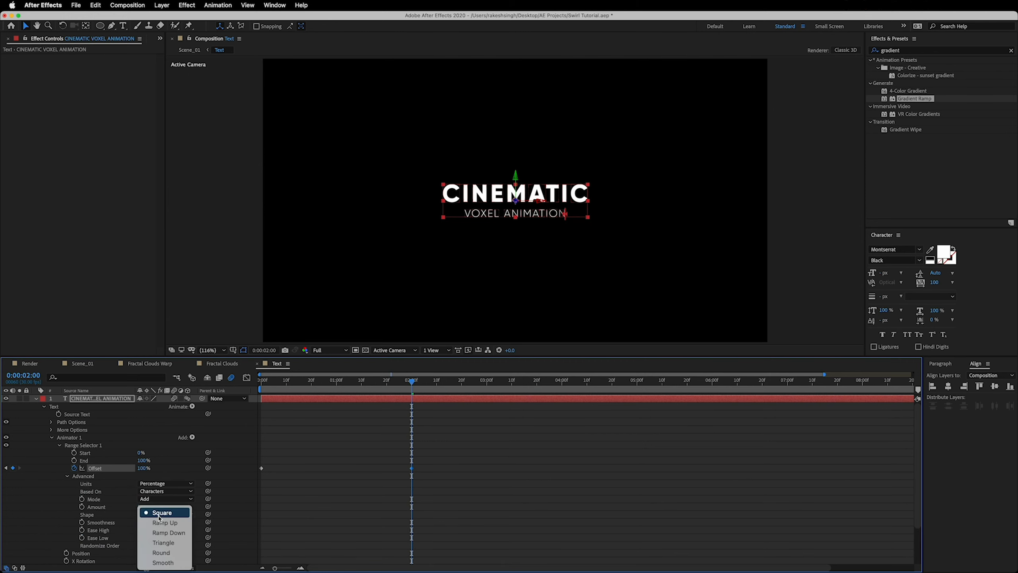
{"action": "left_click", "coordinate": [165, 523]}
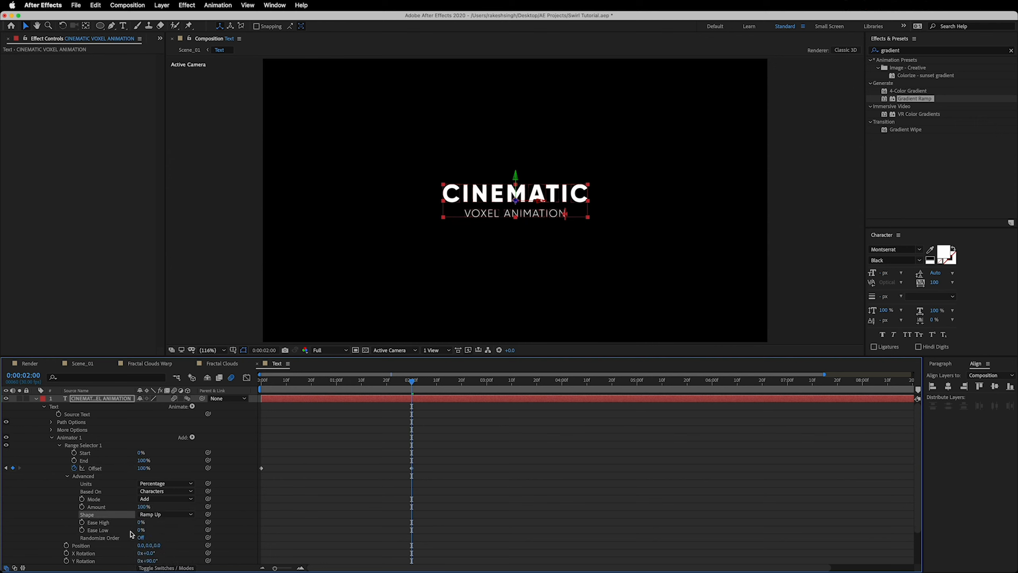
{"action": "left_click", "coordinate": [140, 524]}
{"action": "key", "text": "Tab"}
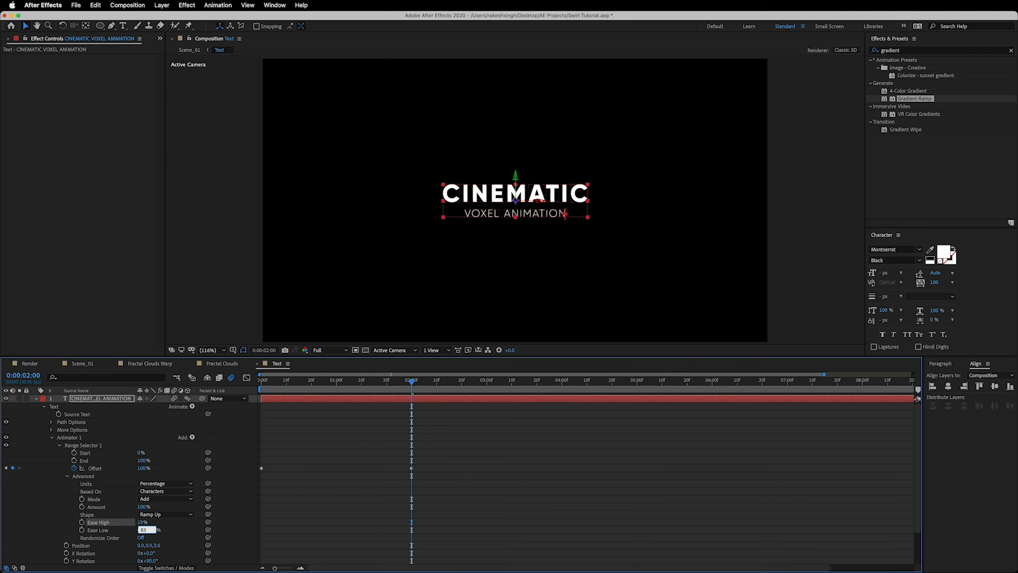
{"action": "left_click", "coordinate": [142, 538]}
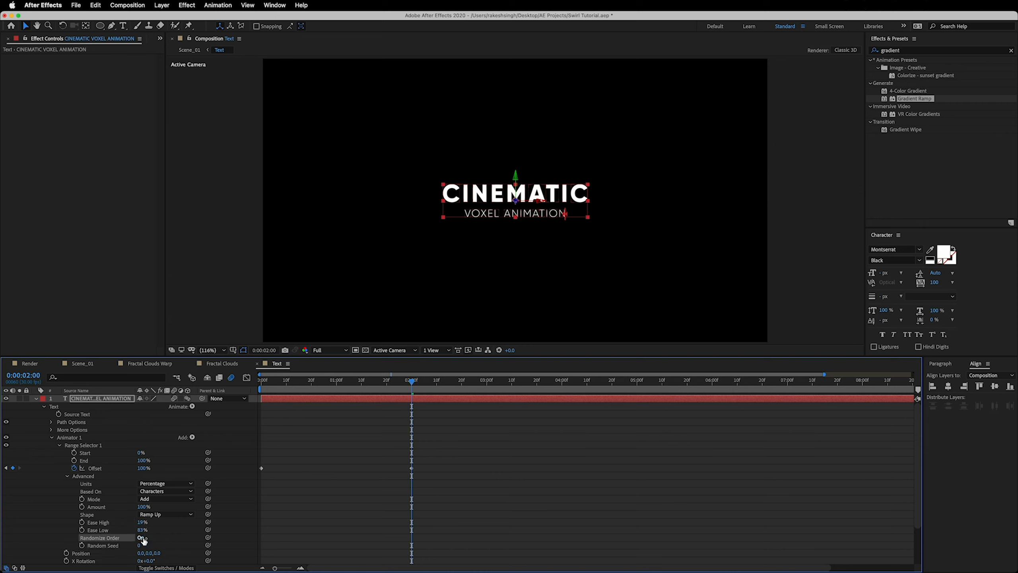
{"action": "mouse_move", "coordinate": [370, 387]}
{"action": "left_mouse_down"}
{"action": "mouse_move", "coordinate": [279, 392]}
{"action": "mouse_move", "coordinate": [382, 390]}
{"action": "left_mouse_up"}
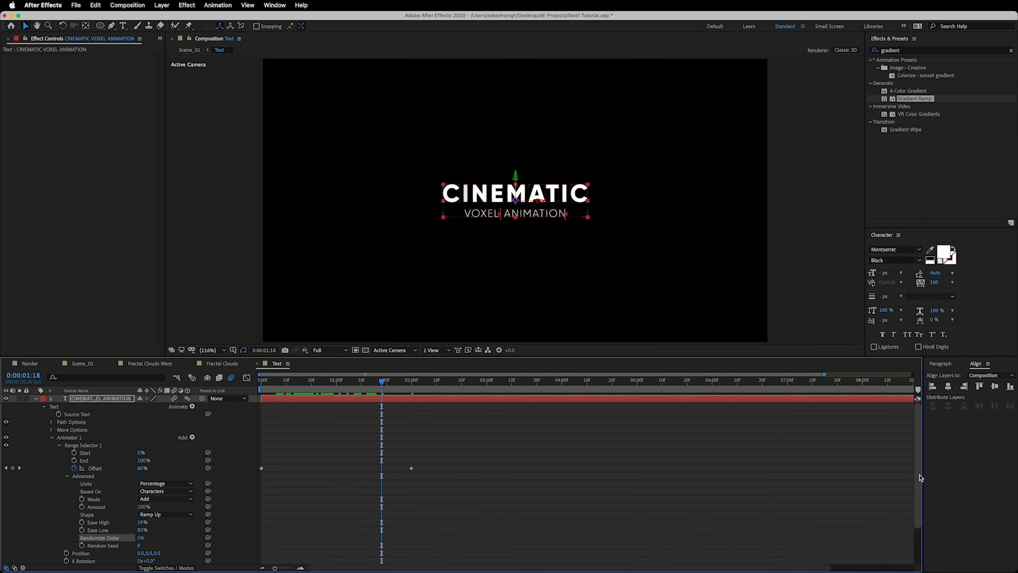
Set the text animator's Z position to 400
{"action": "scroll", "coordinate": [920, 471], "scroll_direction": "down", "scroll_amount": 3}
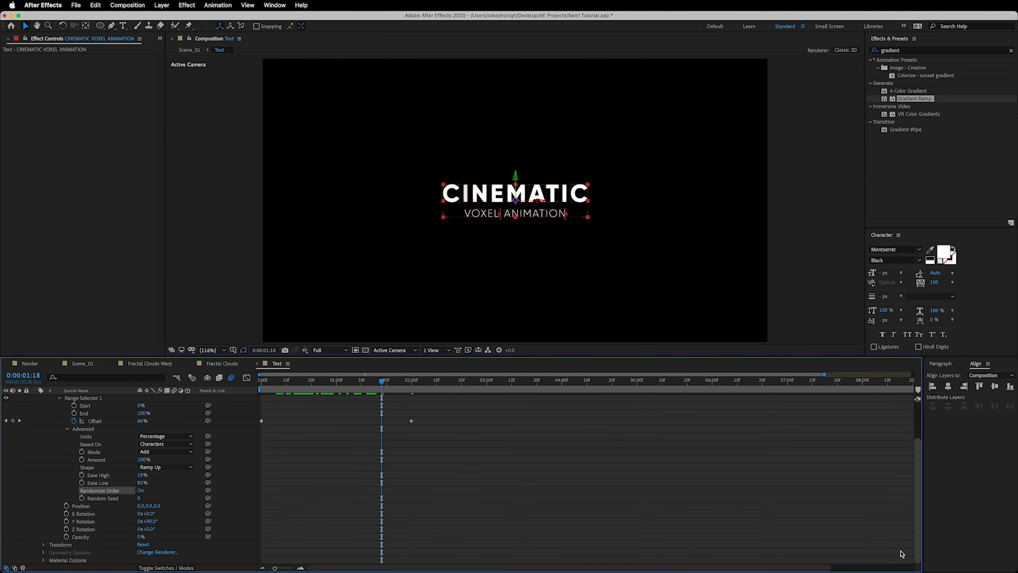
{"action": "left_click", "coordinate": [157, 506]}
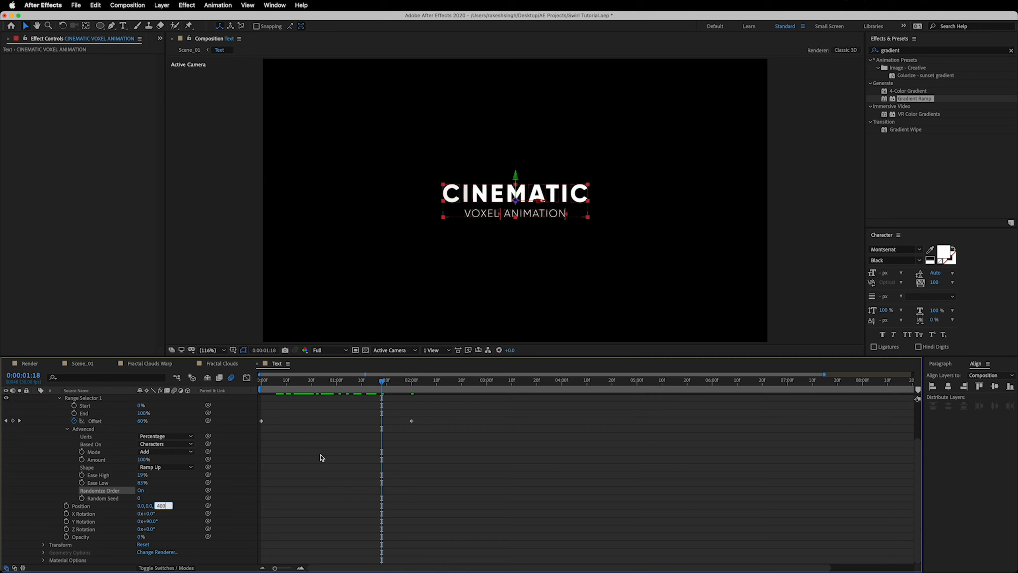
{"action": "type", "text": "400"}
{"action": "key", "text": "Return"}
Play the Text composition from the beginning to check the per-character title animation
{"action": "key", "text": "Home"}
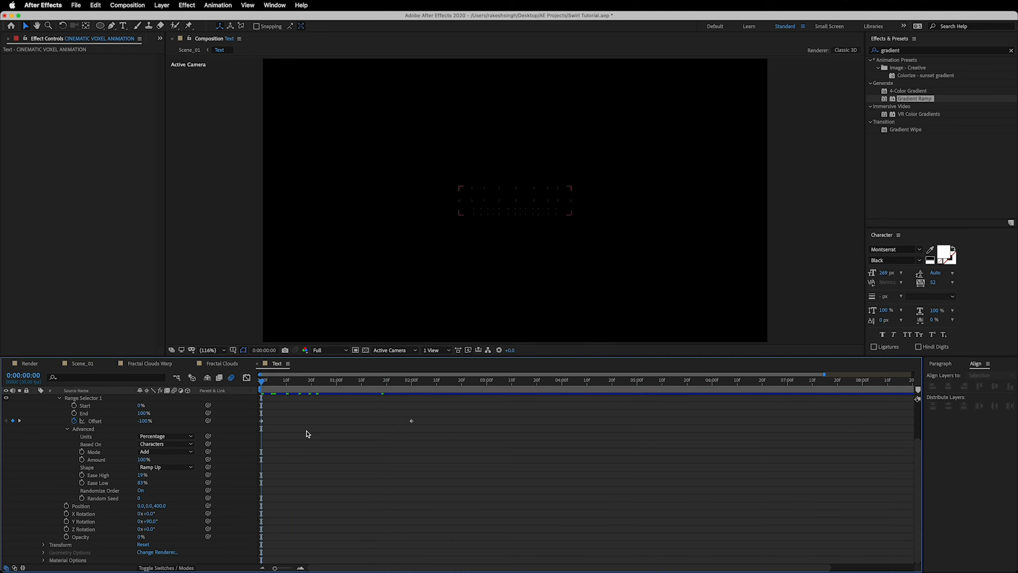
{"action": "key", "text": "space"}
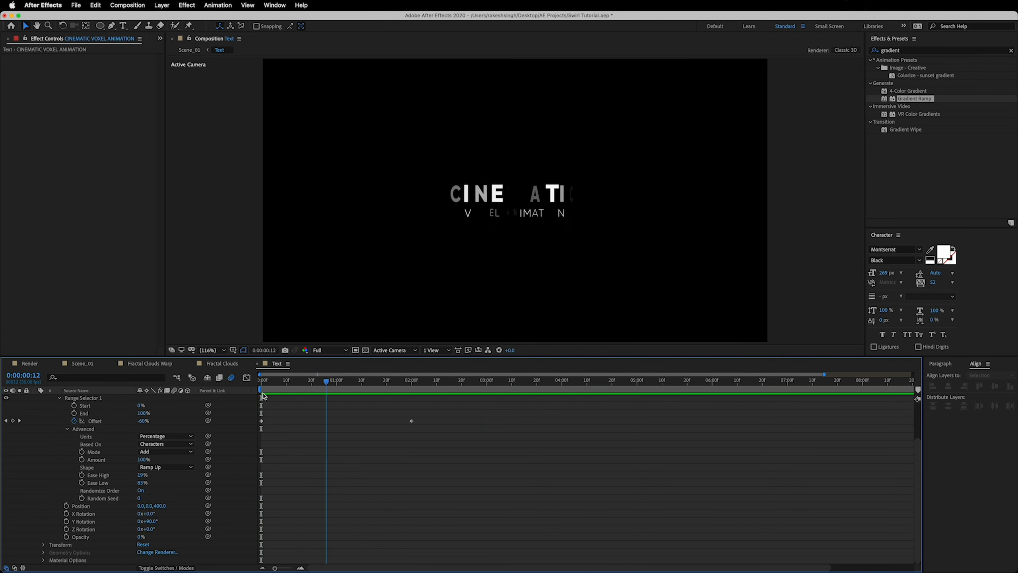
{"action": "key", "text": "space"}
{"action": "key", "text": "space"}
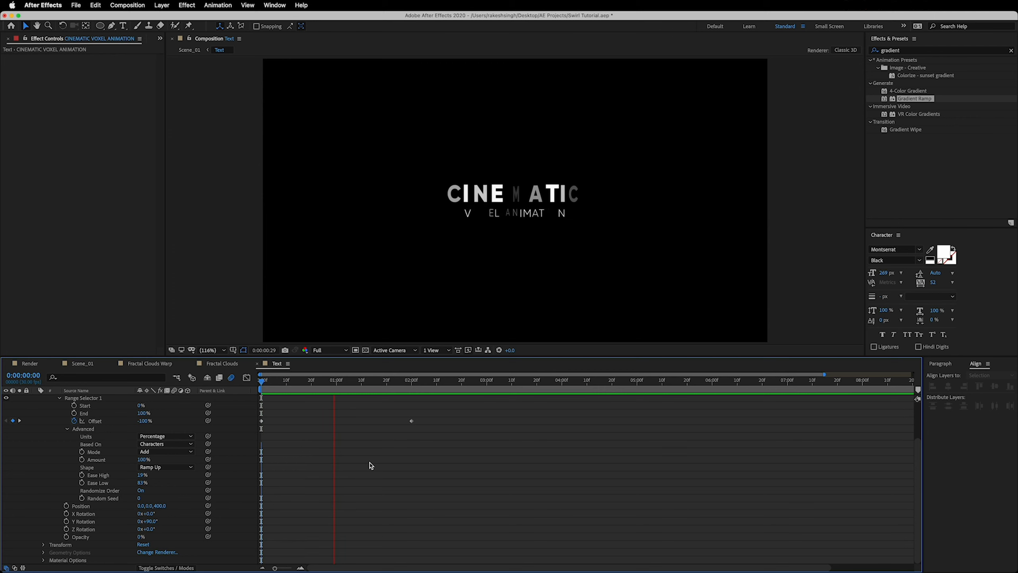
{"action": "key", "text": "space"}
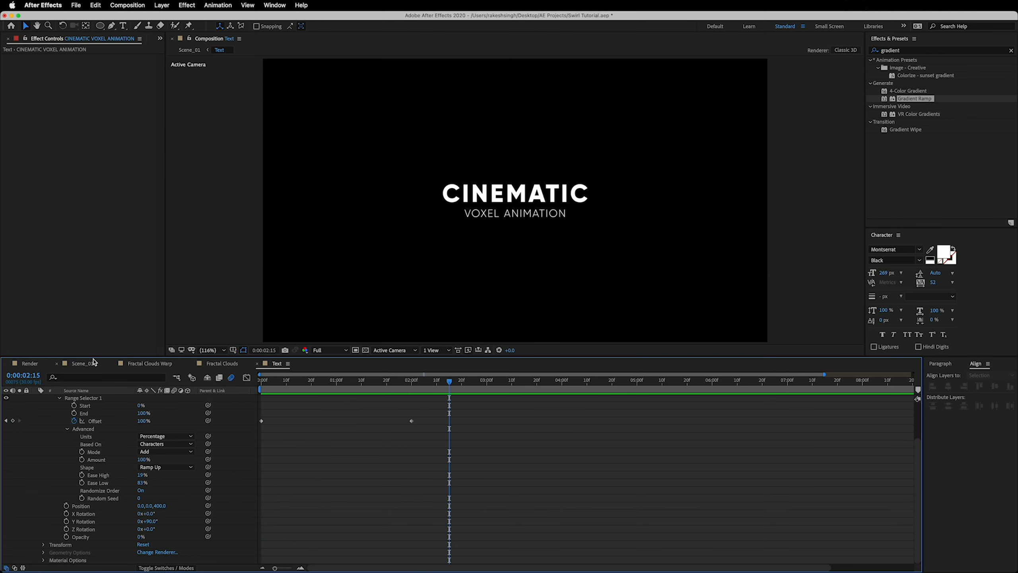
In Scene_01, lower the end point of the Text layer's Gradient Ramp to about 1015, 782
{"action": "left_click", "coordinate": [92, 369]}
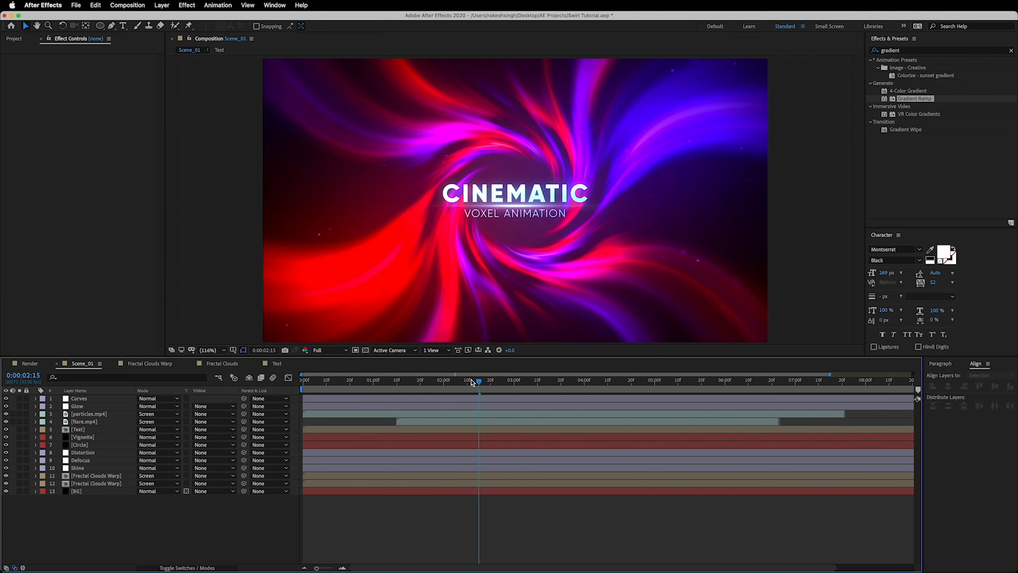
{"action": "left_click_drag", "start_coordinate": [473, 382], "coordinate": [422, 386]}
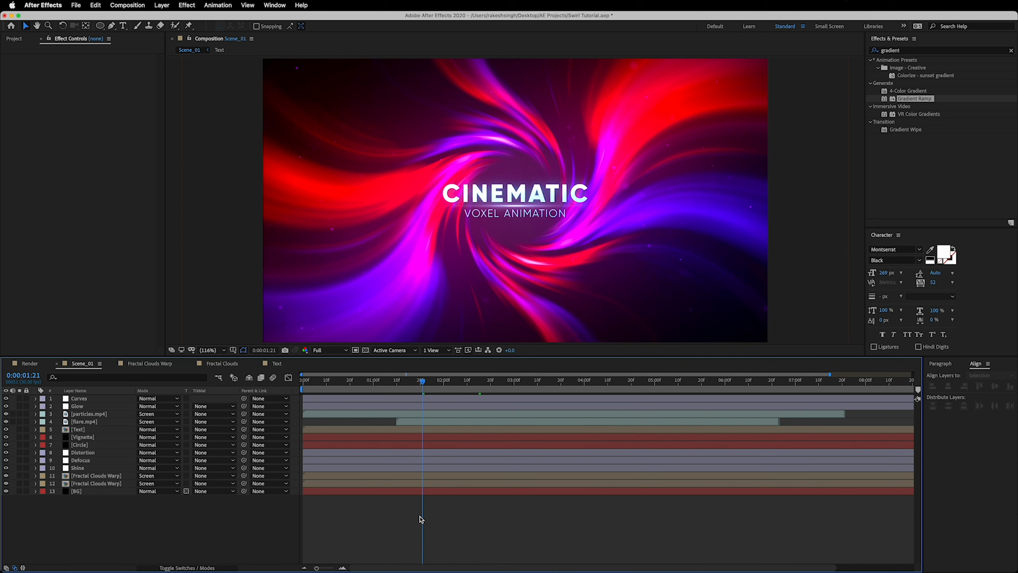
{"action": "left_click", "coordinate": [89, 430]}
{"action": "left_click", "coordinate": [41, 58]}
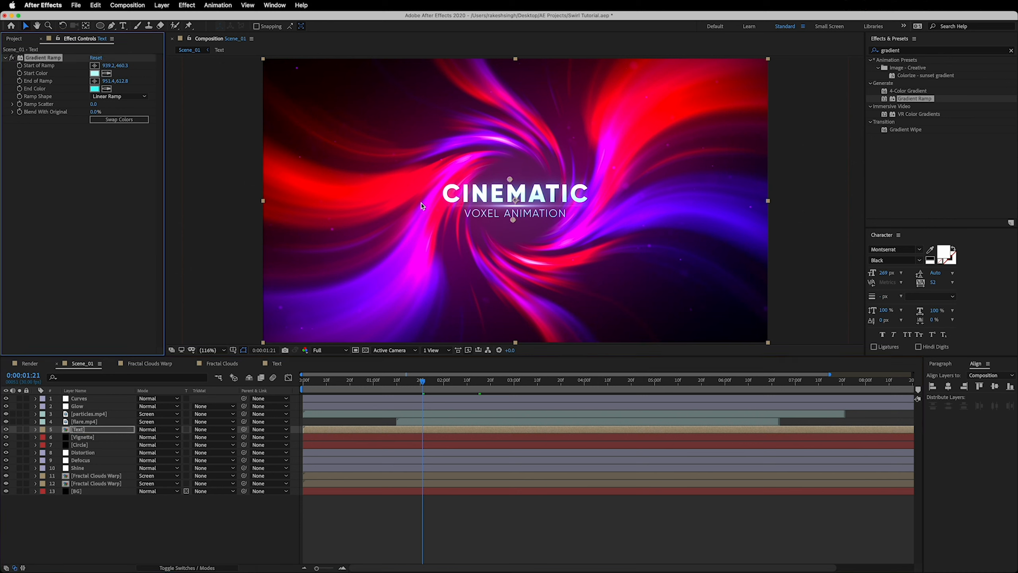
{"action": "left_click_drag", "start_coordinate": [515, 221], "coordinate": [530, 266]}
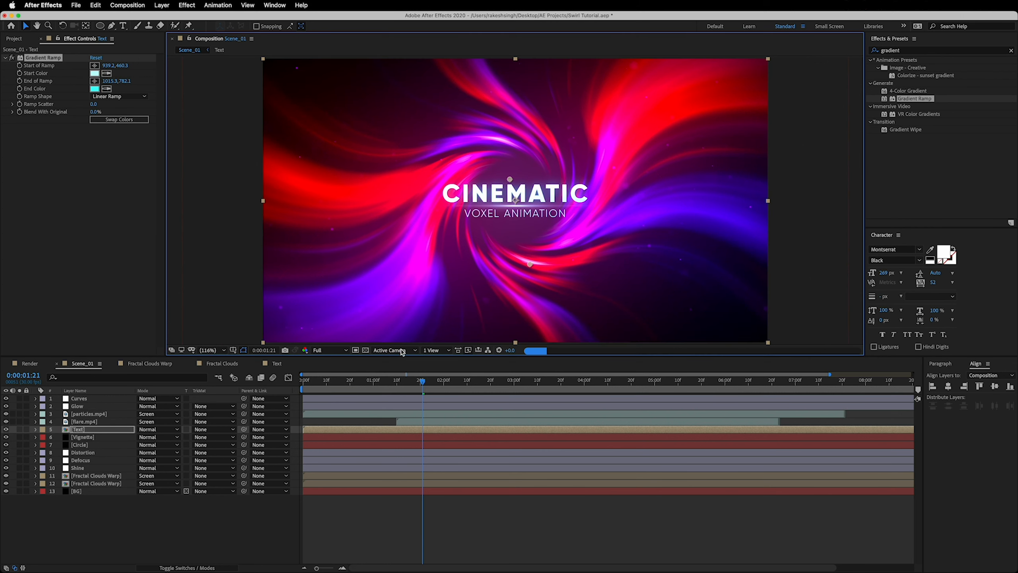
Play Scene_01 from the beginning and check the title animation around 0:00:01:22 and 0:00:01:01
{"action": "left_click_drag", "start_coordinate": [423, 384], "coordinate": [303, 384]}
{"action": "left_click", "coordinate": [158, 521]}
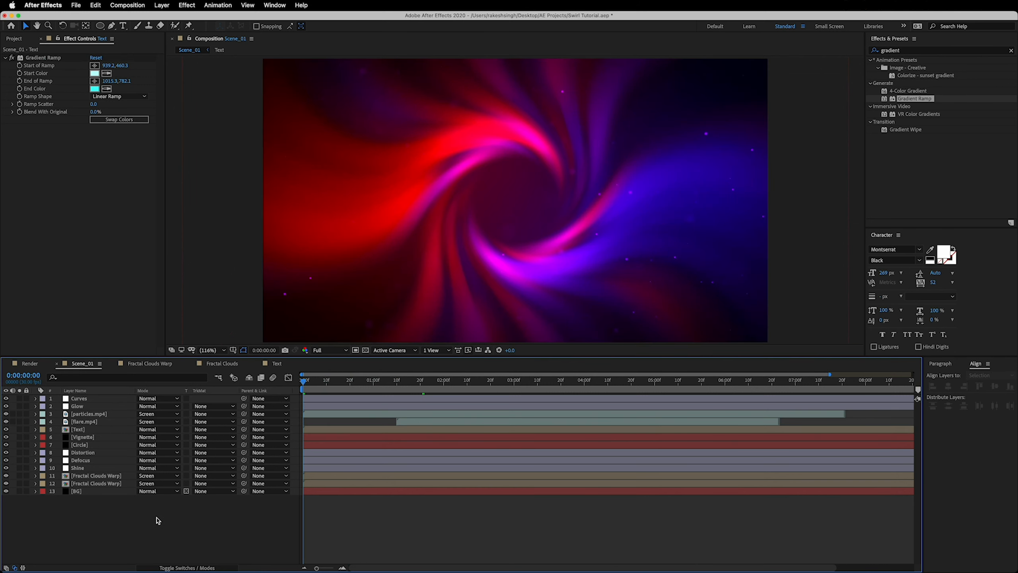
{"action": "key", "text": "space"}
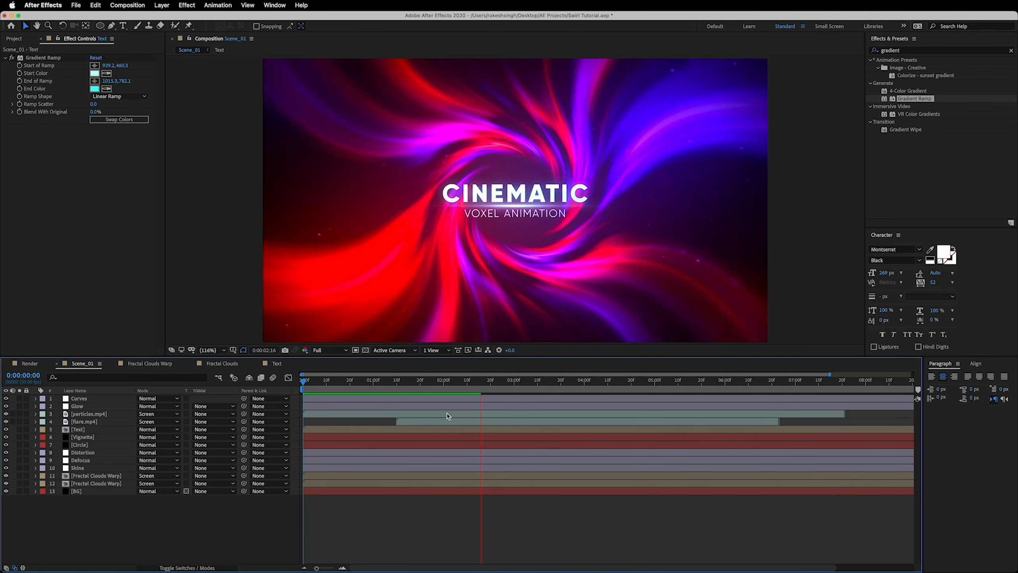
{"action": "left_click", "coordinate": [428, 383]}
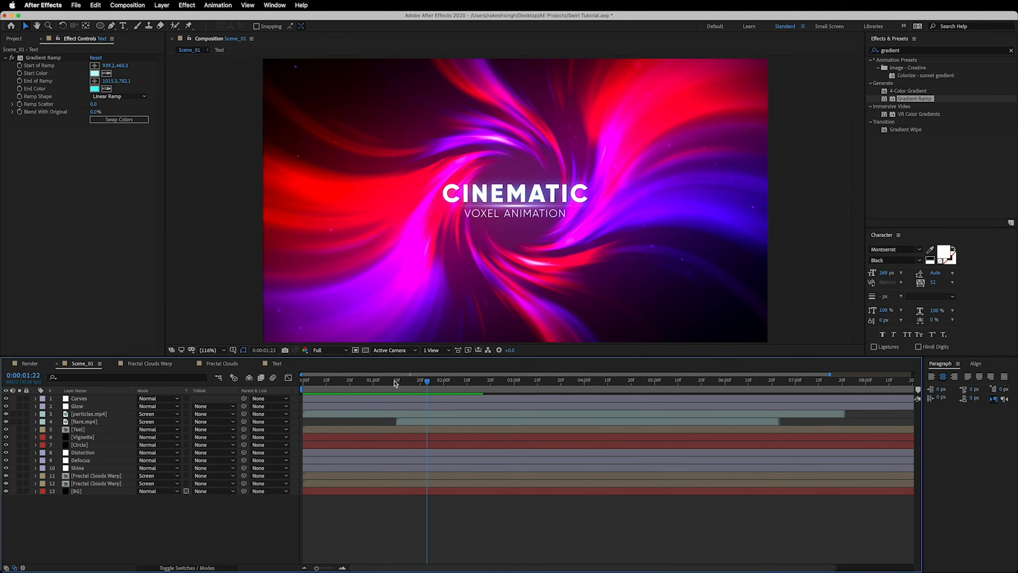
{"action": "left_click", "coordinate": [375, 381]}
Duplicate the Scene_01 and Text compositions in the project
{"action": "left_click", "coordinate": [22, 43]}
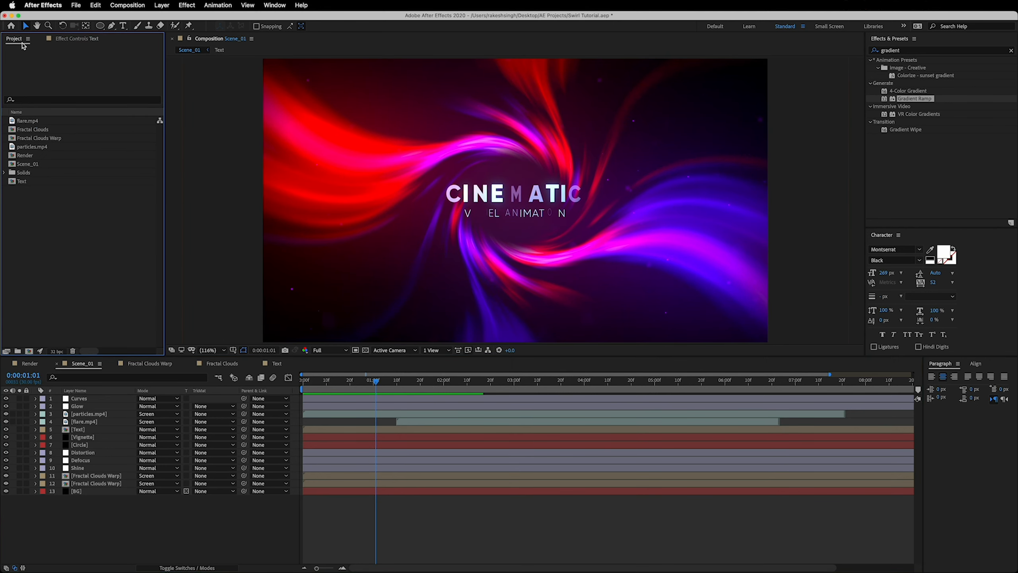
{"action": "left_click", "coordinate": [33, 164]}
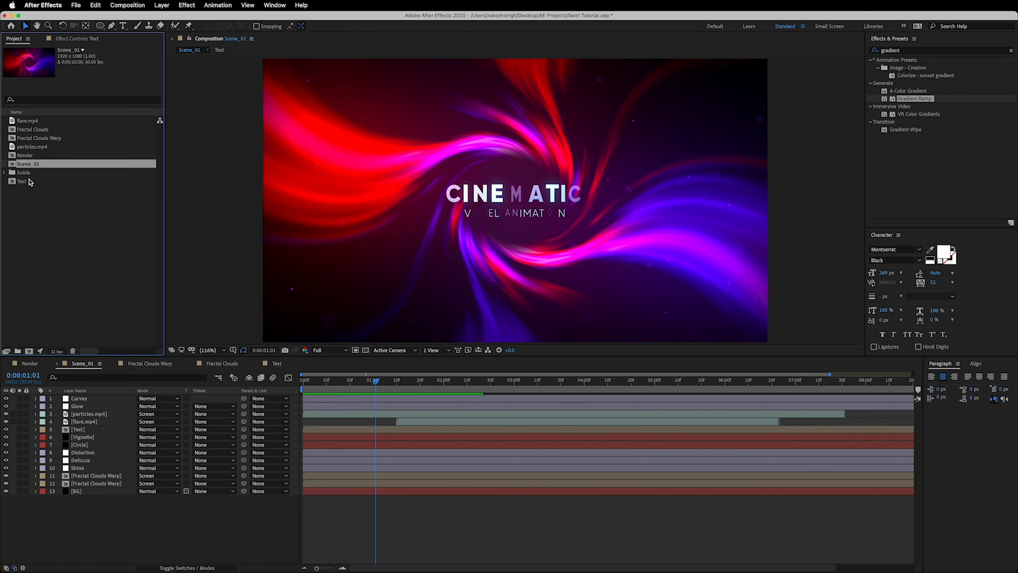
{"action": "left_click", "coordinate": [30, 181], "text": "super"}
{"action": "left_click", "coordinate": [88, 4]}
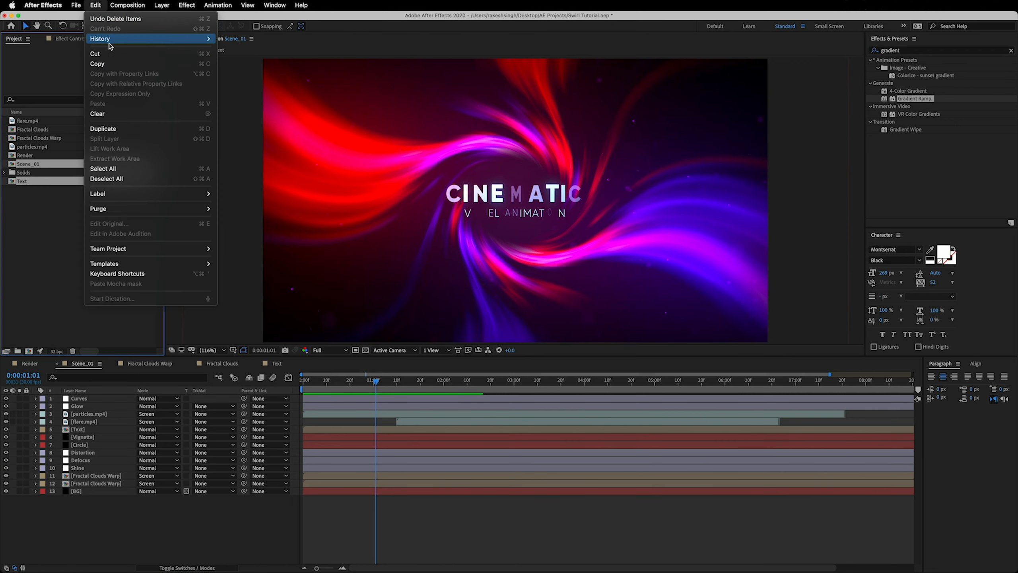
{"action": "left_click", "coordinate": [116, 129]}
Open the duplicated Scene_02 and Text 2 compositions, and return to Scene_02
{"action": "double_click", "coordinate": [27, 173]}
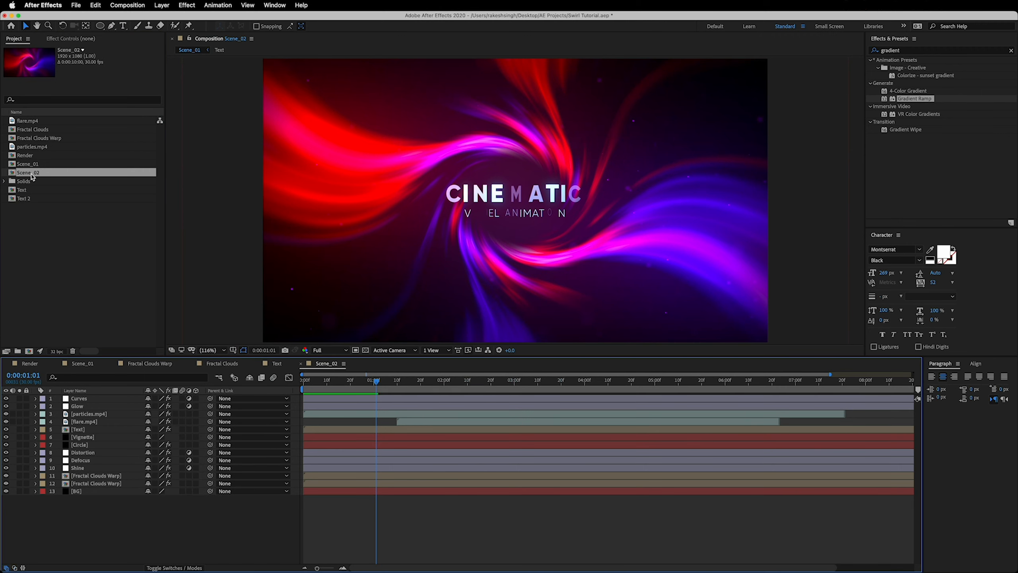
{"action": "left_click", "coordinate": [30, 200]}
{"action": "double_click", "coordinate": [31, 200]}
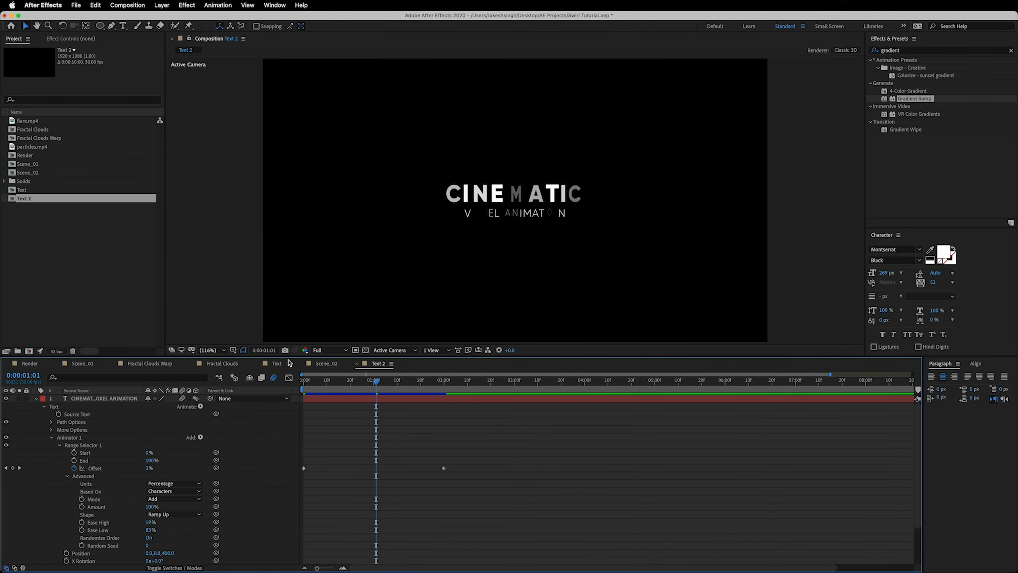
{"action": "left_click", "coordinate": [332, 365]}
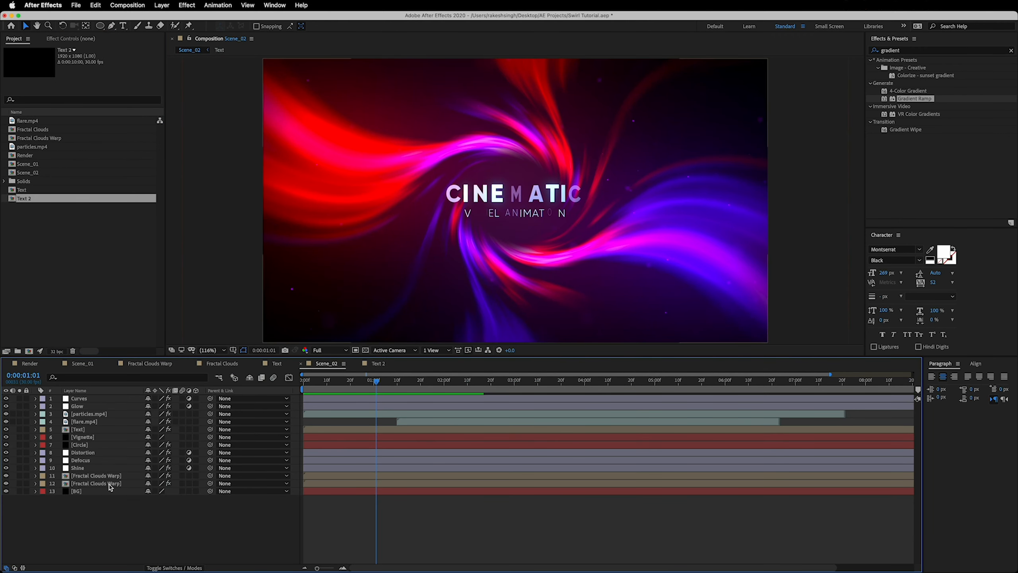
Change the CC Toner midtones of Scene_02's upper Fractal Clouds Warp layer to orange FF8400
{"action": "left_click", "coordinate": [95, 478]}
{"action": "left_click", "coordinate": [86, 38]}
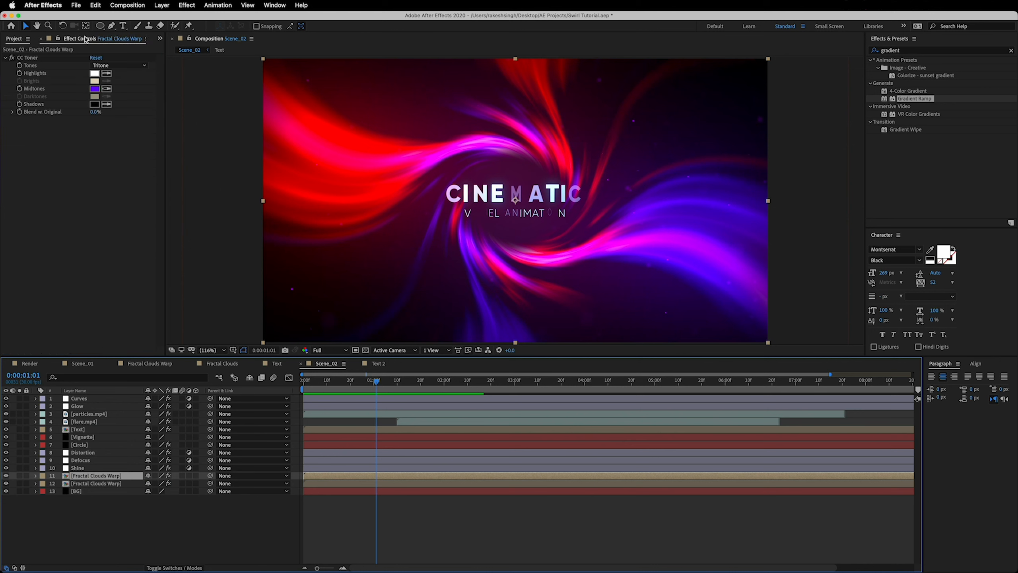
{"action": "left_click", "coordinate": [96, 89]}
{"action": "left_click_drag", "start_coordinate": [152, 210], "coordinate": [150, 223]}
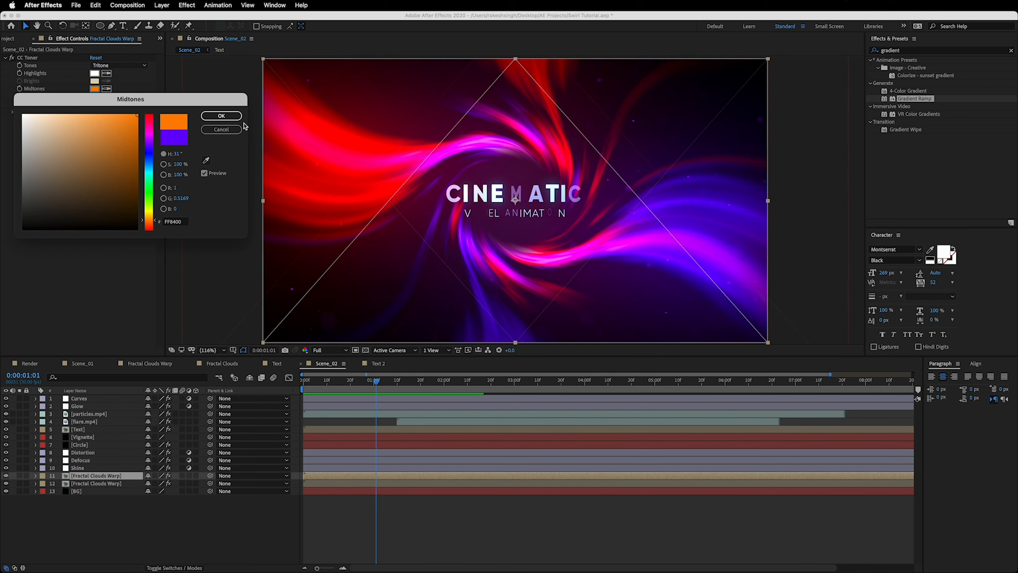
{"action": "left_click", "coordinate": [221, 116]}
Change the CC Toner midtones of Scene_02's lower Fractal Clouds Warp layer from red to bright cyan
{"action": "left_click", "coordinate": [101, 483]}
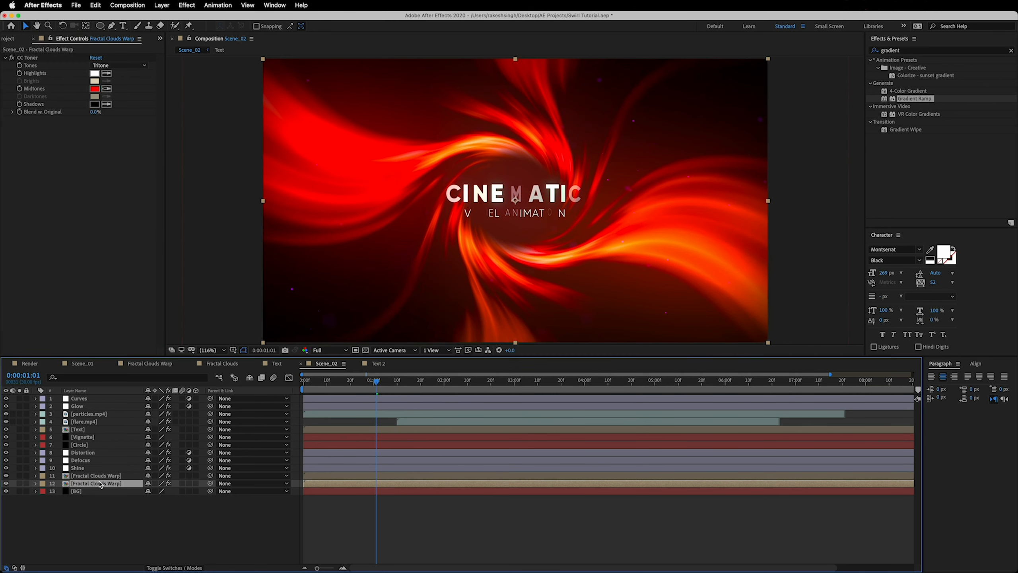
{"action": "left_click", "coordinate": [95, 88]}
{"action": "left_click_drag", "start_coordinate": [153, 197], "coordinate": [150, 172]}
{"action": "left_click", "coordinate": [221, 115]}
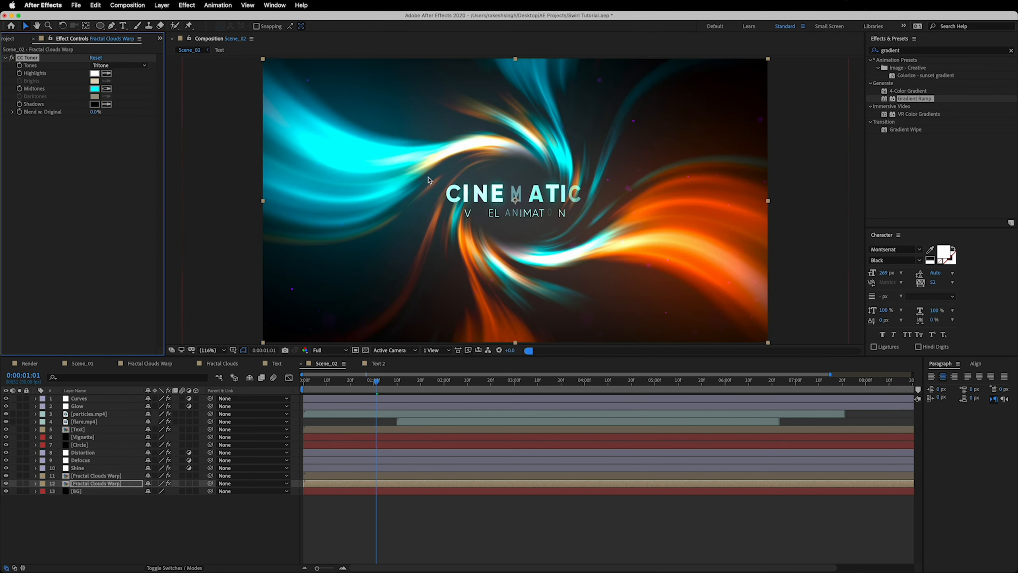
In the Text 2 composition, at 0:00:04:10, replace the headline CINEMATIC with BUILT WITH
{"action": "left_click", "coordinate": [377, 363]}
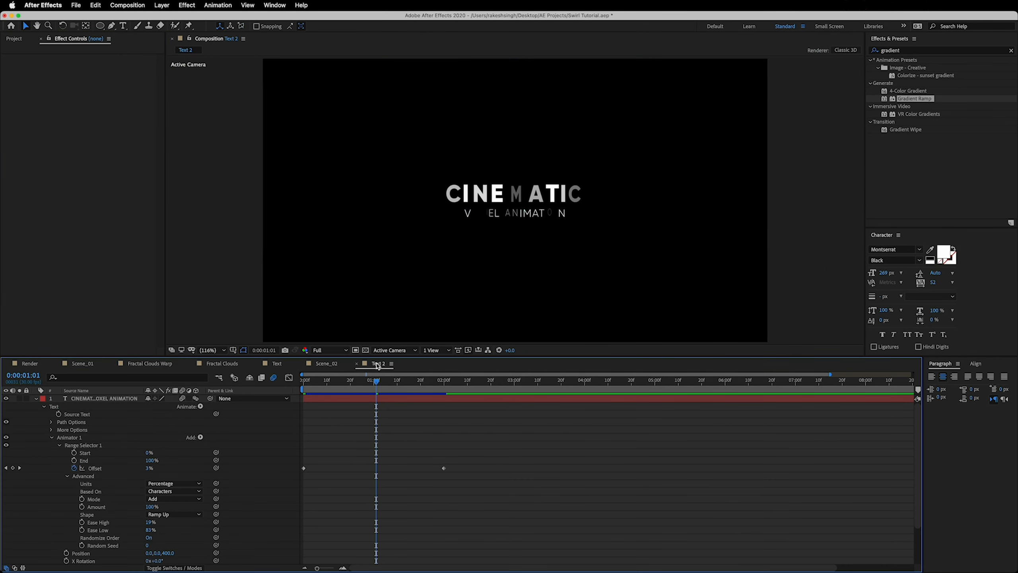
{"action": "double_click", "coordinate": [104, 400]}
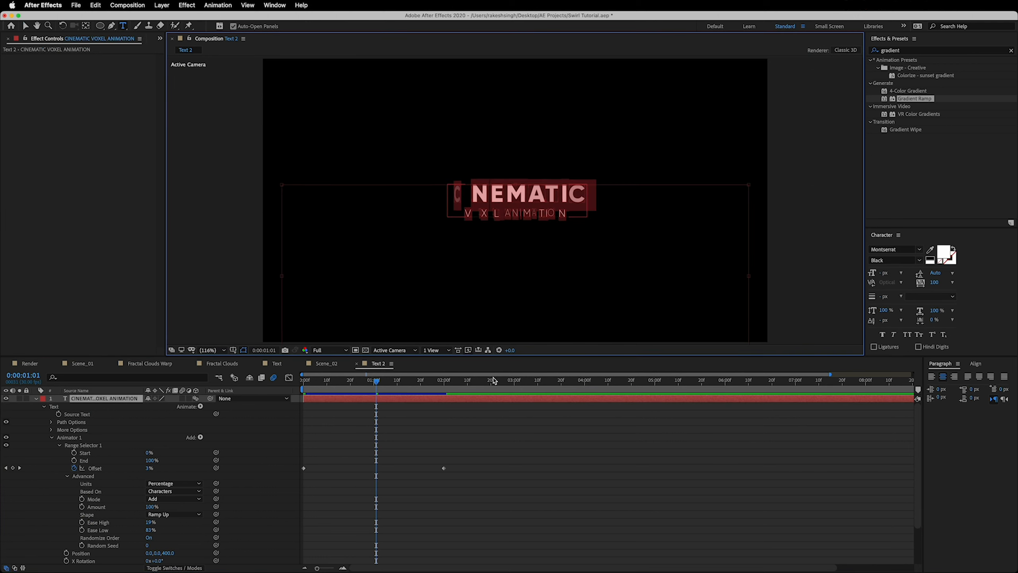
{"action": "left_click_drag", "start_coordinate": [494, 381], "coordinate": [608, 380]}
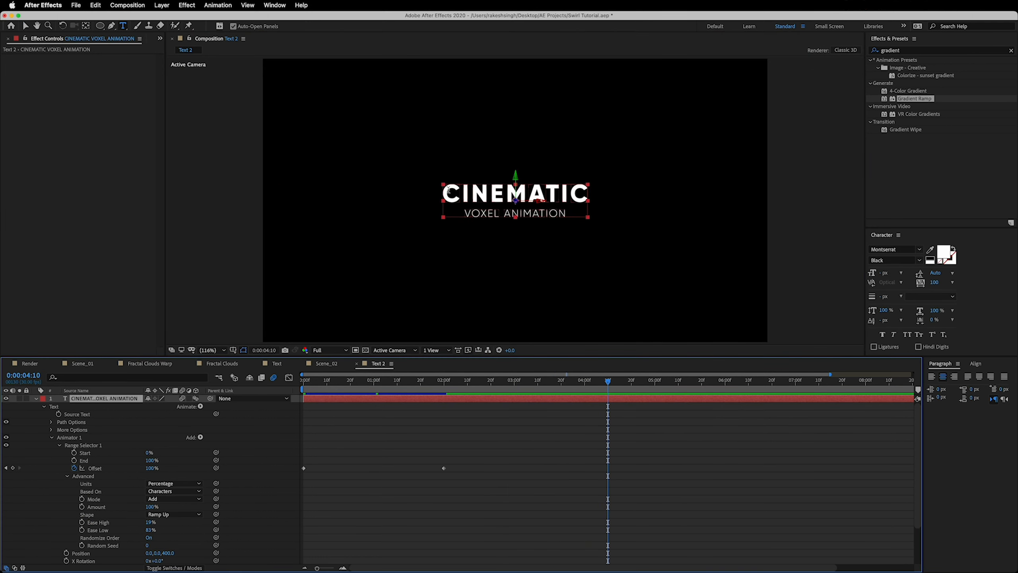
{"action": "left_click_drag", "start_coordinate": [449, 192], "coordinate": [579, 192]}
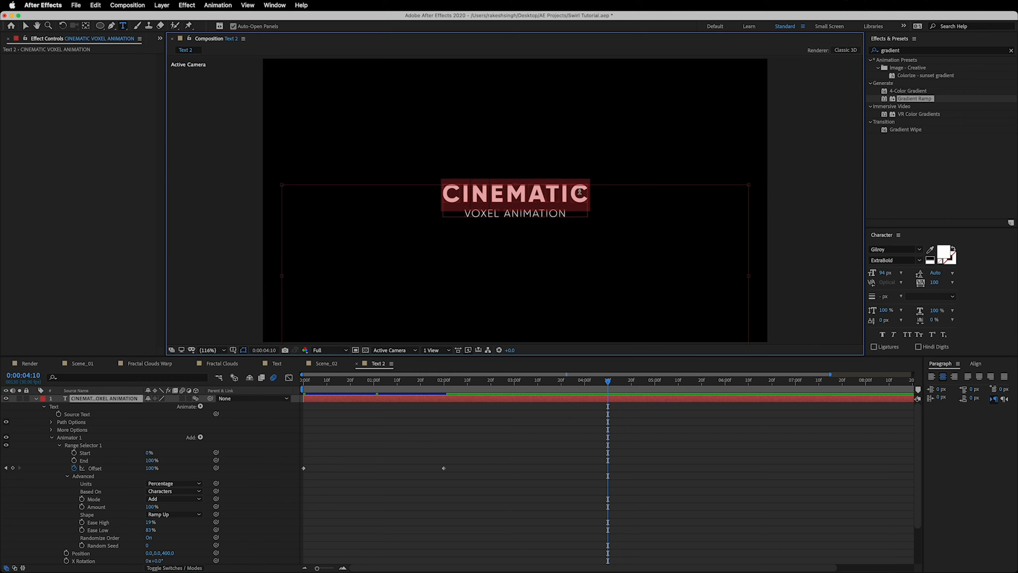
{"action": "type", "text": "buliot"}
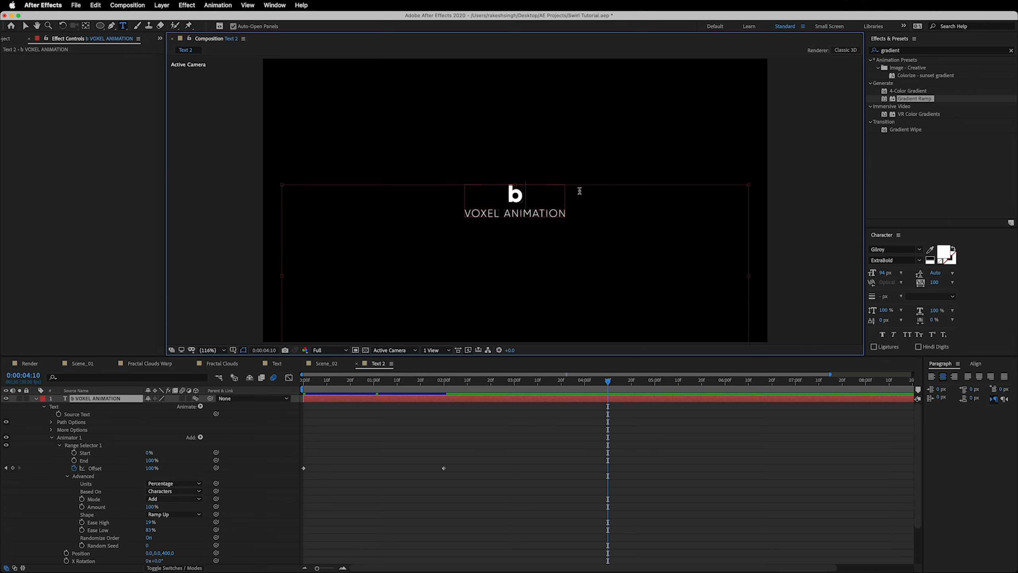
{"action": "key", "text": "BackSpace"}
{"action": "key", "text": "BackSpace"}
{"action": "key", "text": "BackSpace"}
{"action": "key", "text": "BackSpace"}
{"action": "key", "text": "BackSpace"}
{"action": "key", "text": "BackSpace"}
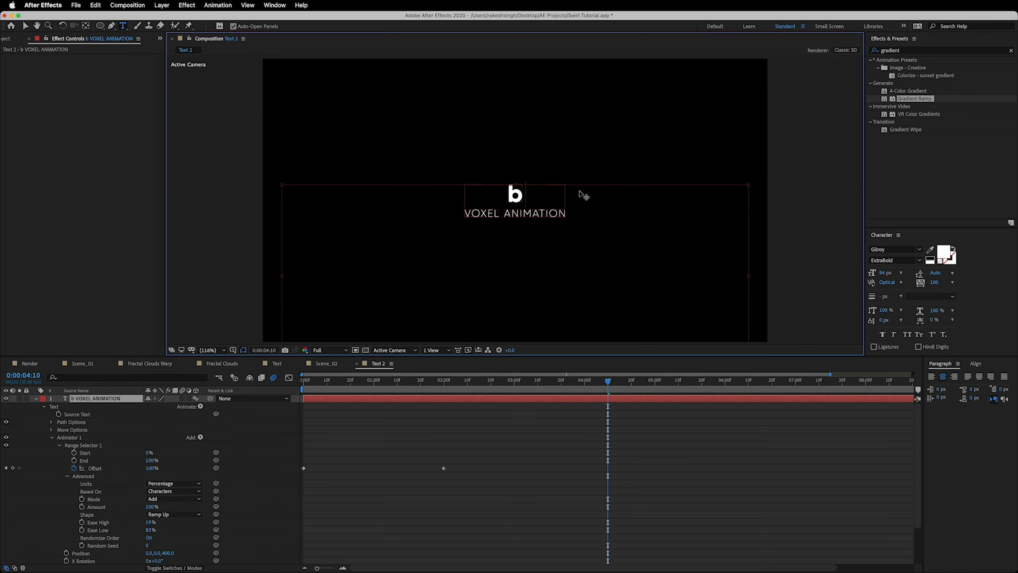
{"action": "type", "text": "BILTU"}
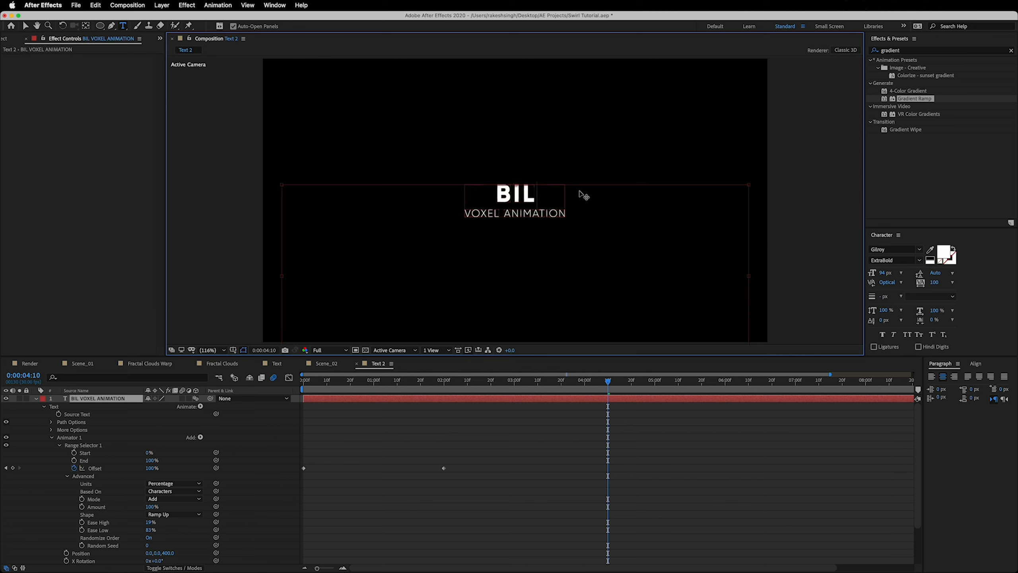
{"action": "key", "text": "BackSpace"}
{"action": "key", "text": "BackSpace"}
{"action": "key", "text": "BackSpace"}
{"action": "key", "text": "BackSpace"}
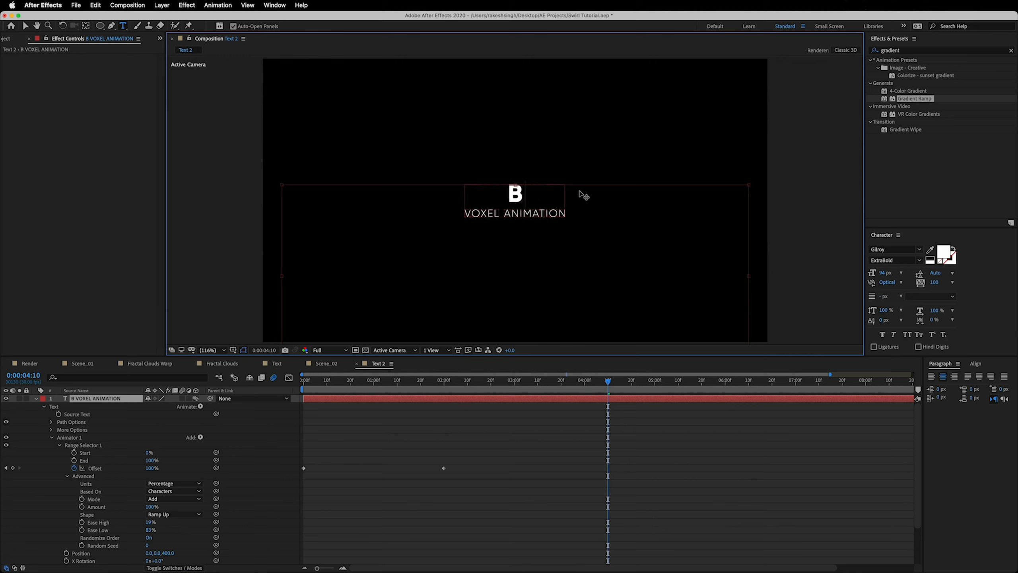
{"action": "type", "text": "UILT WIH"}
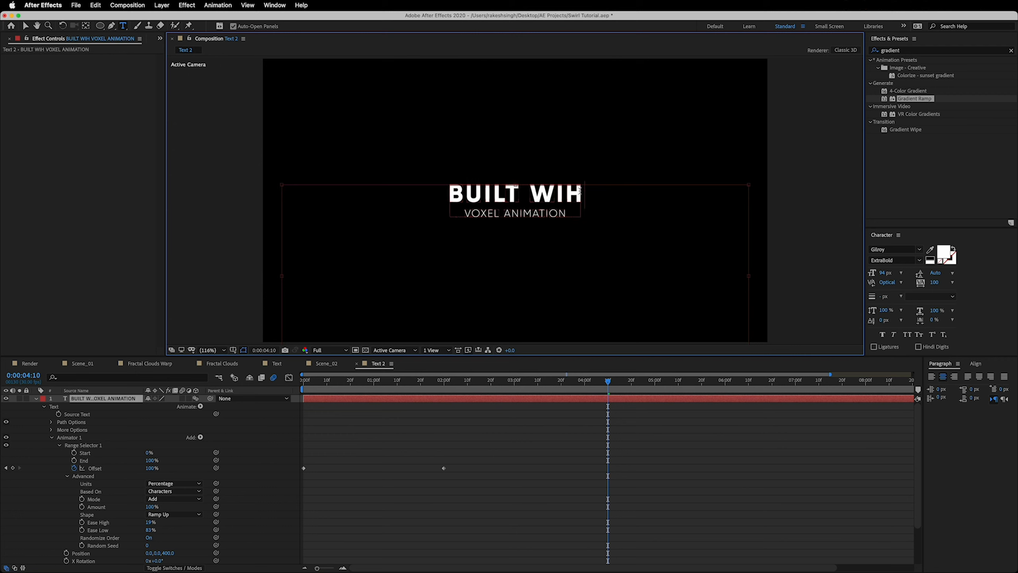
{"action": "key", "text": "BackSpace"}
{"action": "type", "text": "TH"}
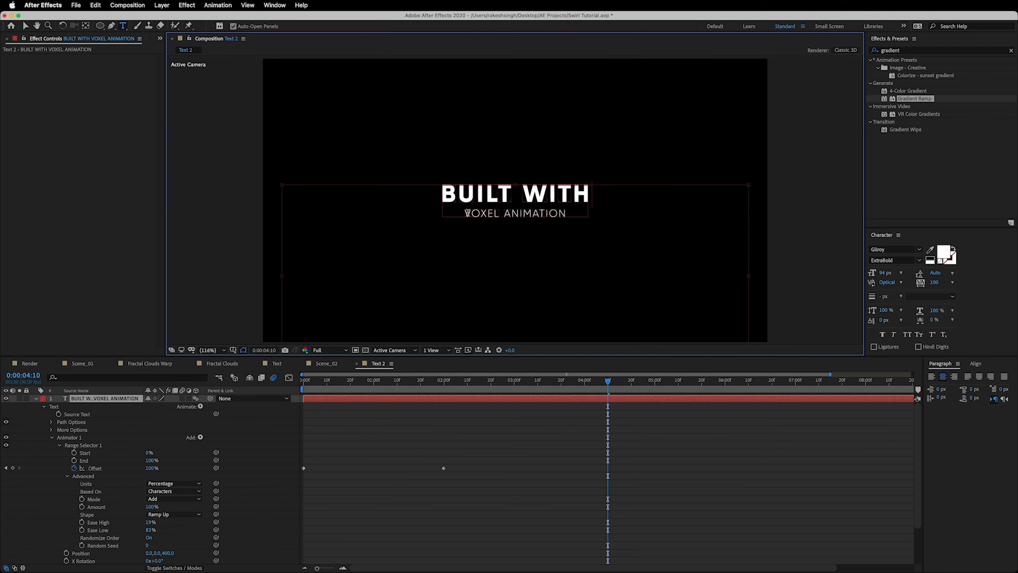
Replace the subtitle VOXEL ANIMATION in Text 2 with AFTER EFFECTS
{"action": "left_click_drag", "start_coordinate": [467, 213], "coordinate": [562, 213]}
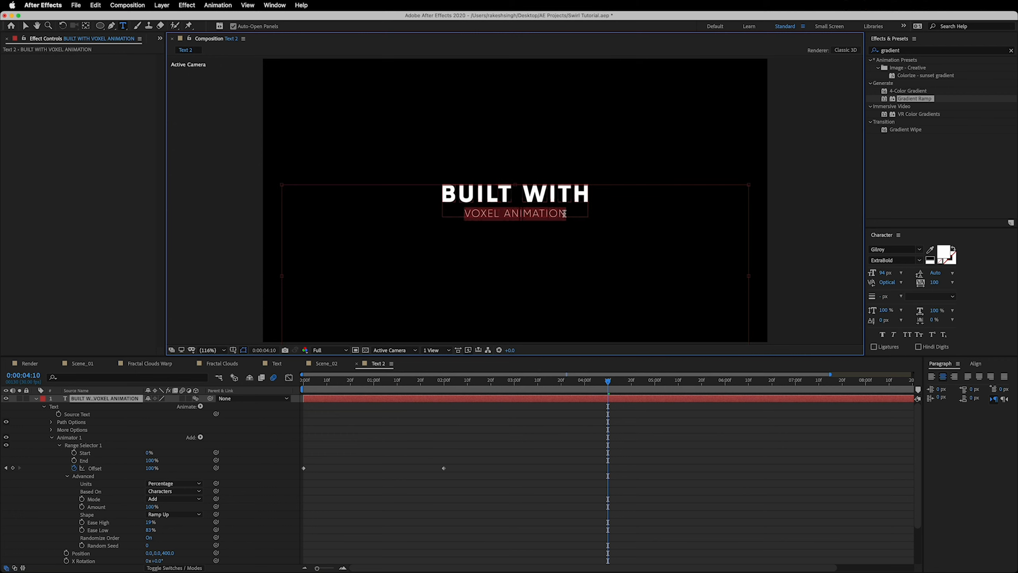
{"action": "type", "text": "AFTER"}
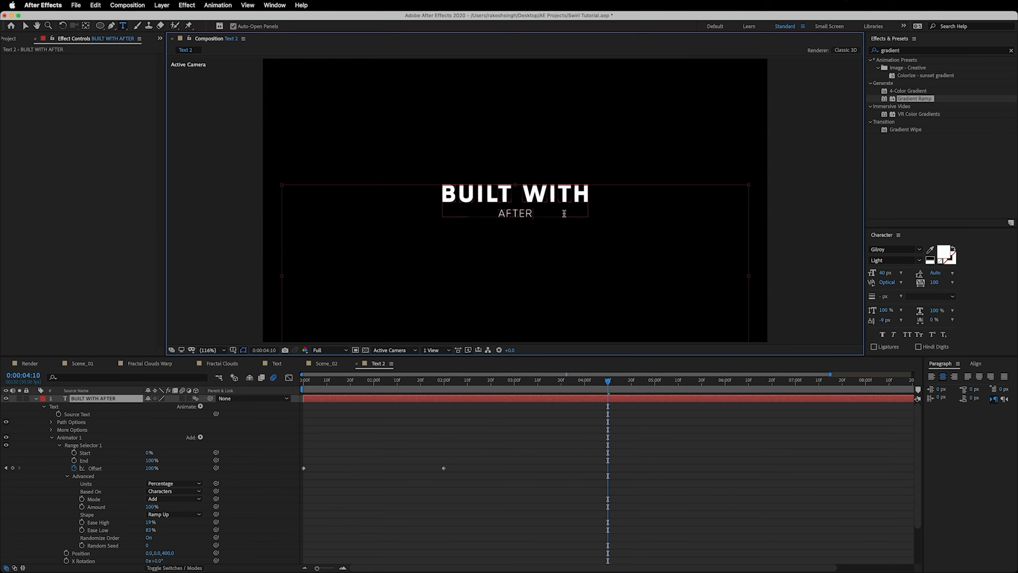
{"action": "type", "text": " EFFECTS"}
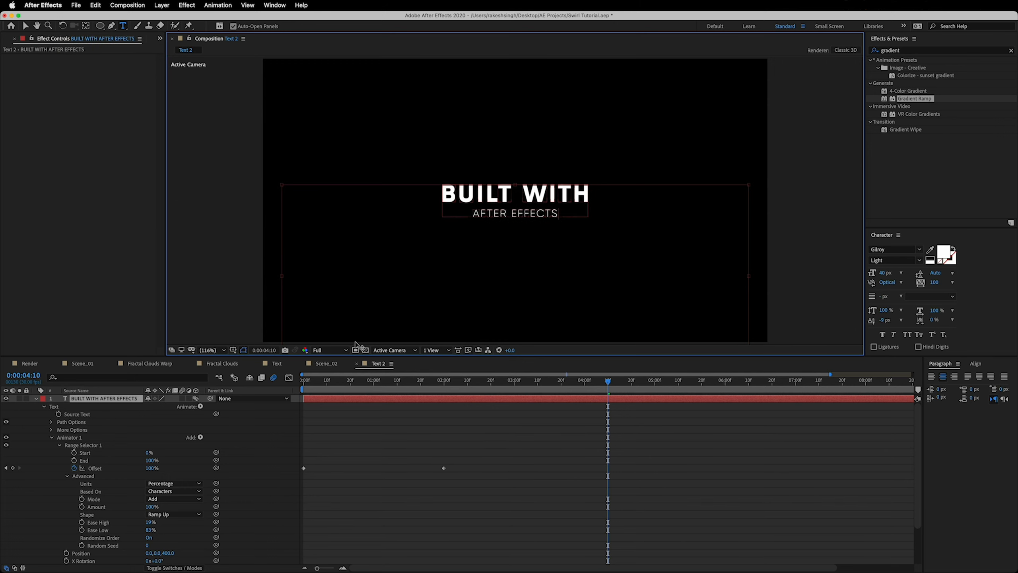
Replace Scene_02's Text layer with the Text 2 composition and check the title at 0:00:01:23 and 0:00:01:05
{"action": "left_click", "coordinate": [328, 365]}
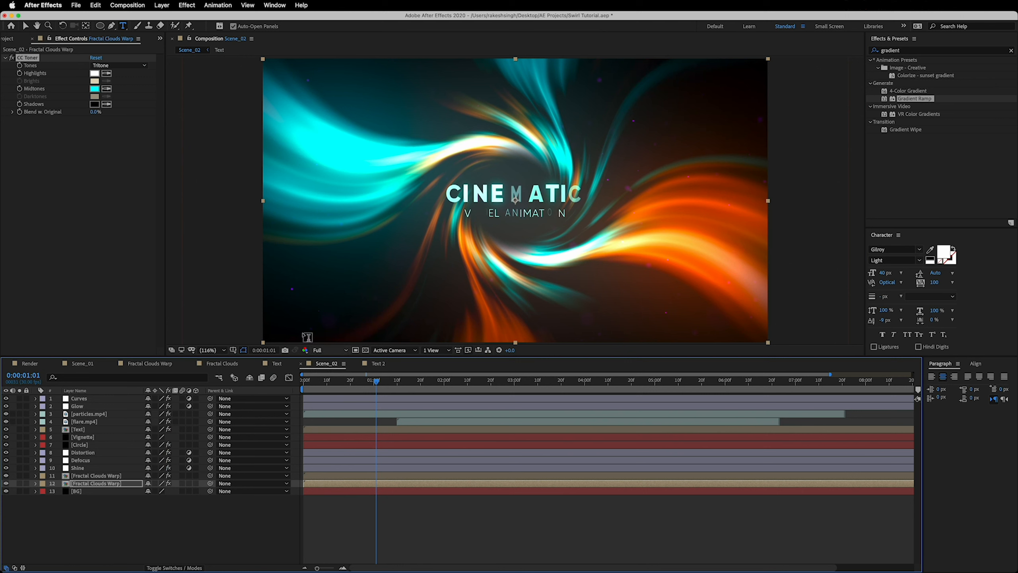
{"action": "left_click", "coordinate": [6, 39]}
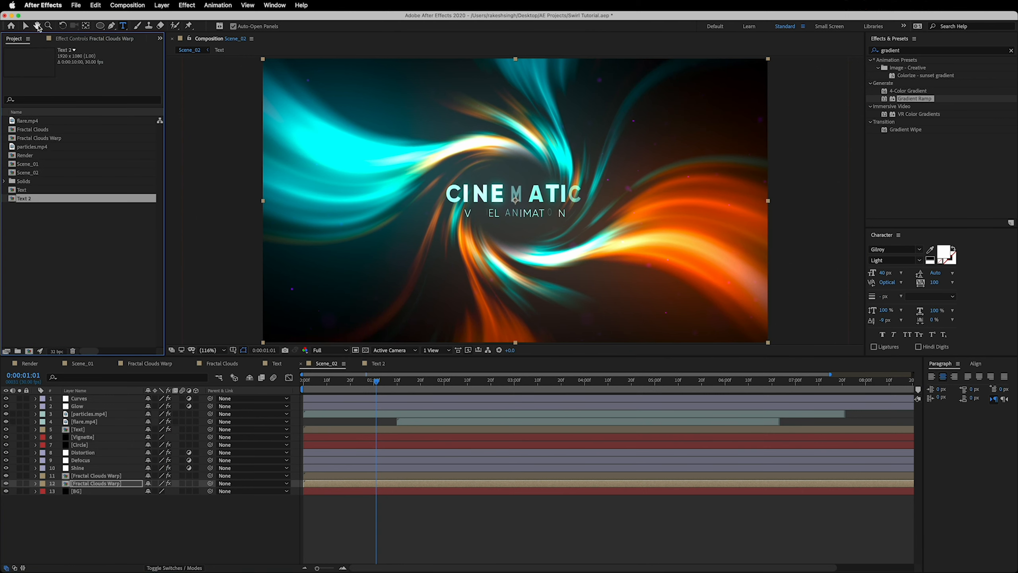
{"action": "left_click", "coordinate": [27, 26]}
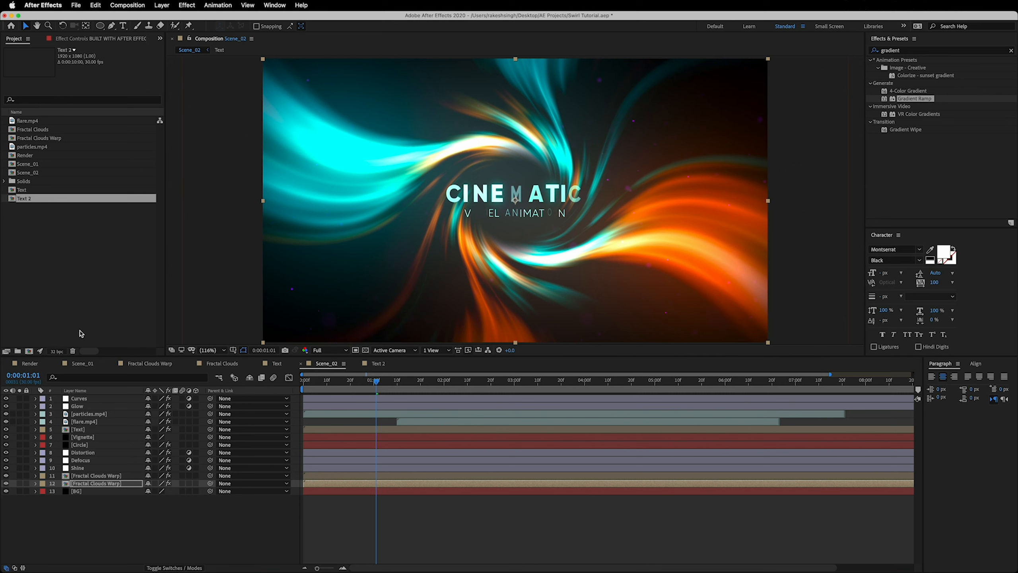
{"action": "left_click", "coordinate": [85, 429]}
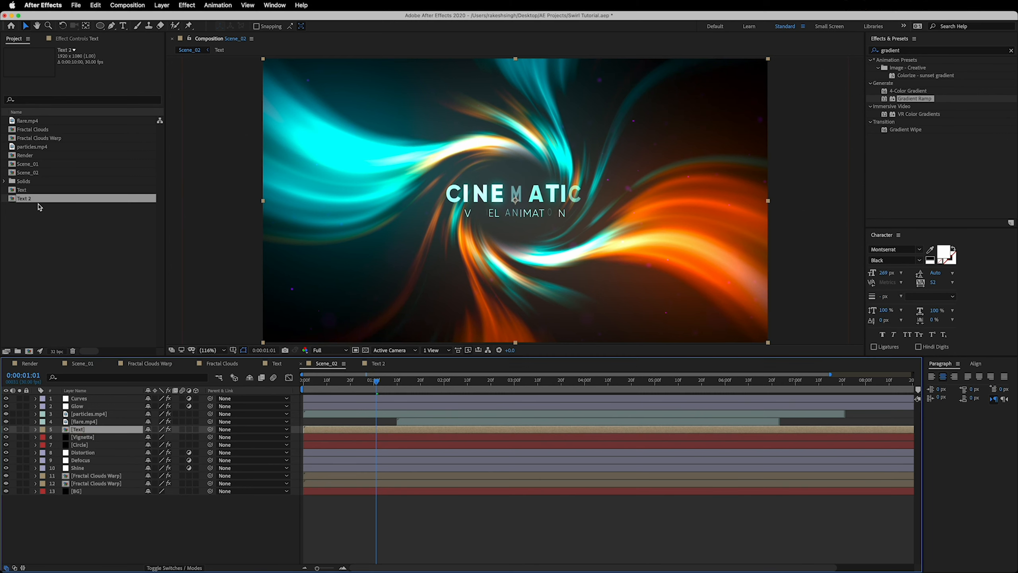
{"action": "left_click_drag", "start_coordinate": [33, 201], "coordinate": [97, 432]}
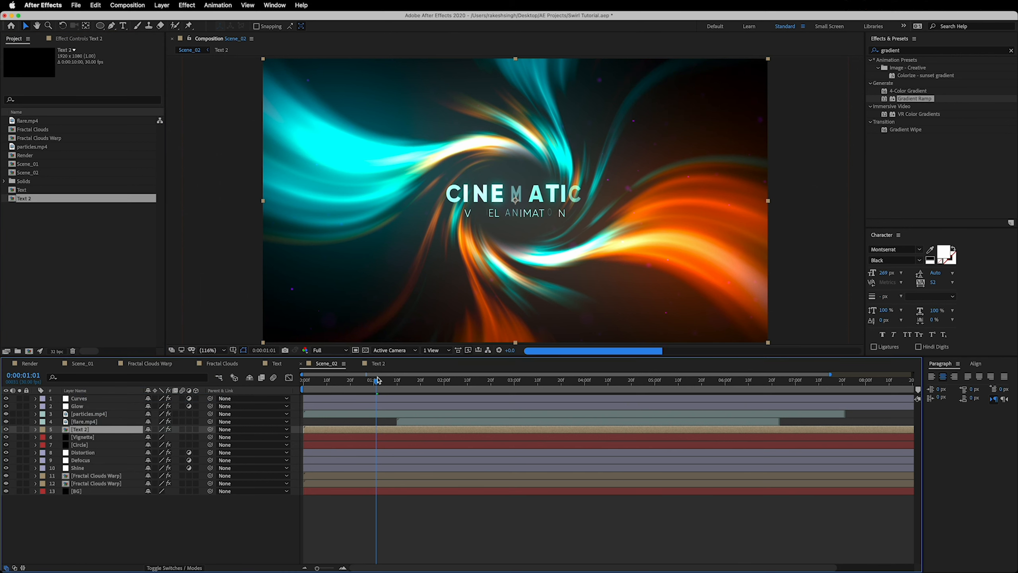
{"action": "left_click_drag", "start_coordinate": [379, 385], "coordinate": [397, 384]}
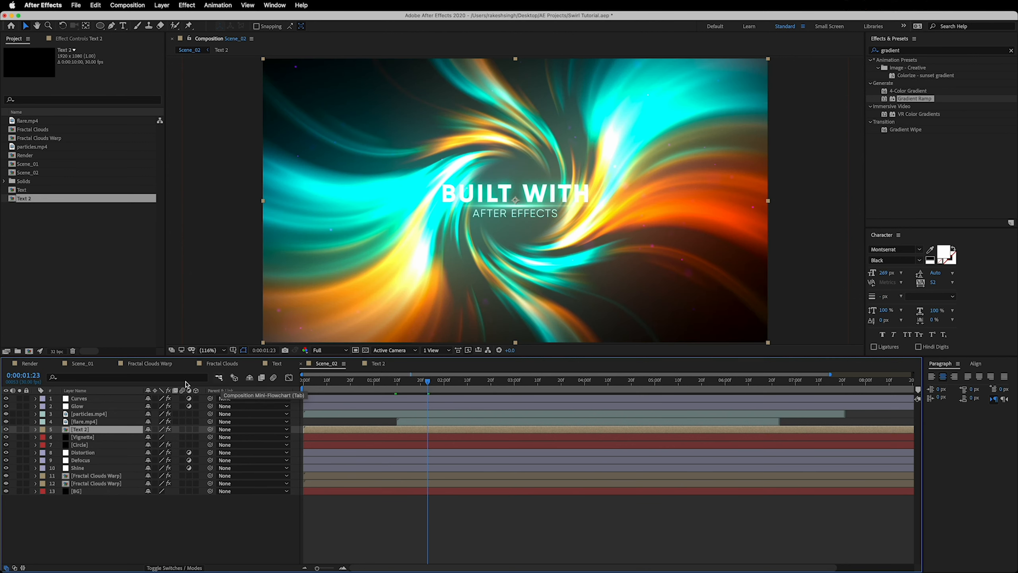
{"action": "left_click", "coordinate": [385, 381]}
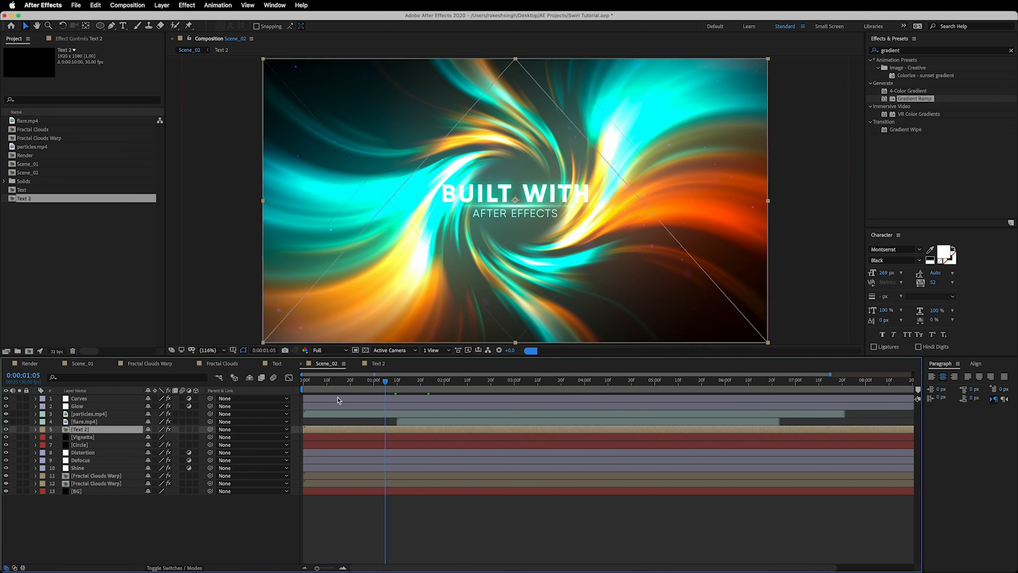
Set the Tint effect's Map White To colour on particles.mp4 by sampling cyan from the upper-left swirl in Scene_02
{"action": "left_click", "coordinate": [89, 422]}
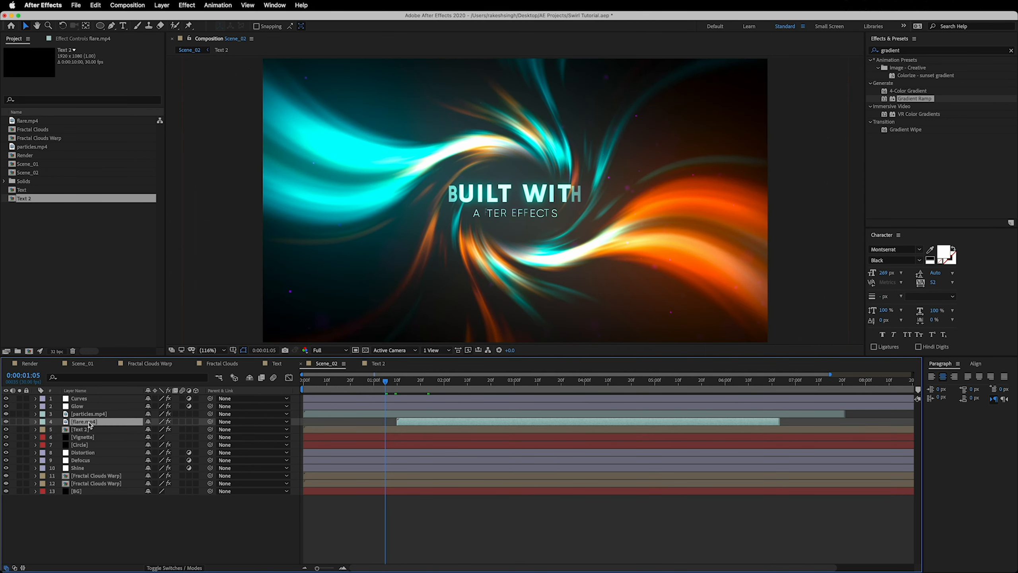
{"action": "left_click", "coordinate": [92, 415]}
{"action": "left_click", "coordinate": [86, 39]}
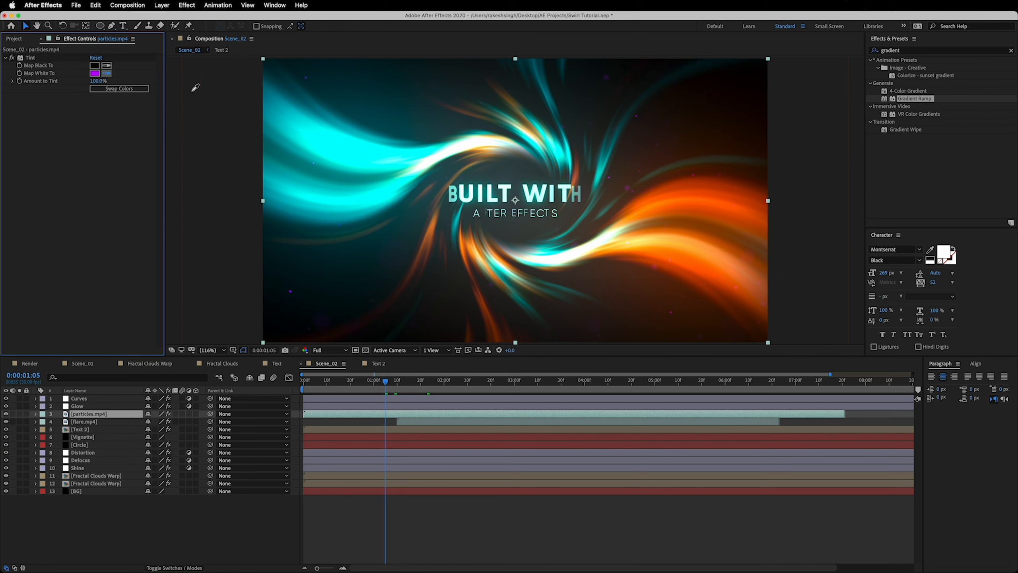
{"action": "left_click", "coordinate": [356, 143]}
Set the Tint effect's Map White To colour on flare.mp4 by sampling orange from the right-hand swirl
{"action": "left_click", "coordinate": [84, 421]}
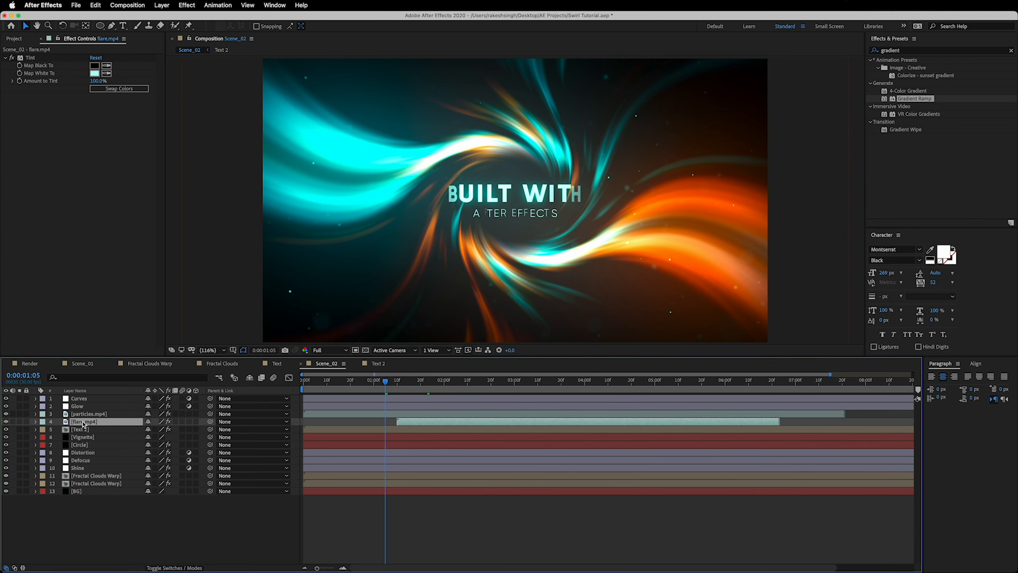
{"action": "left_click", "coordinate": [95, 73]}
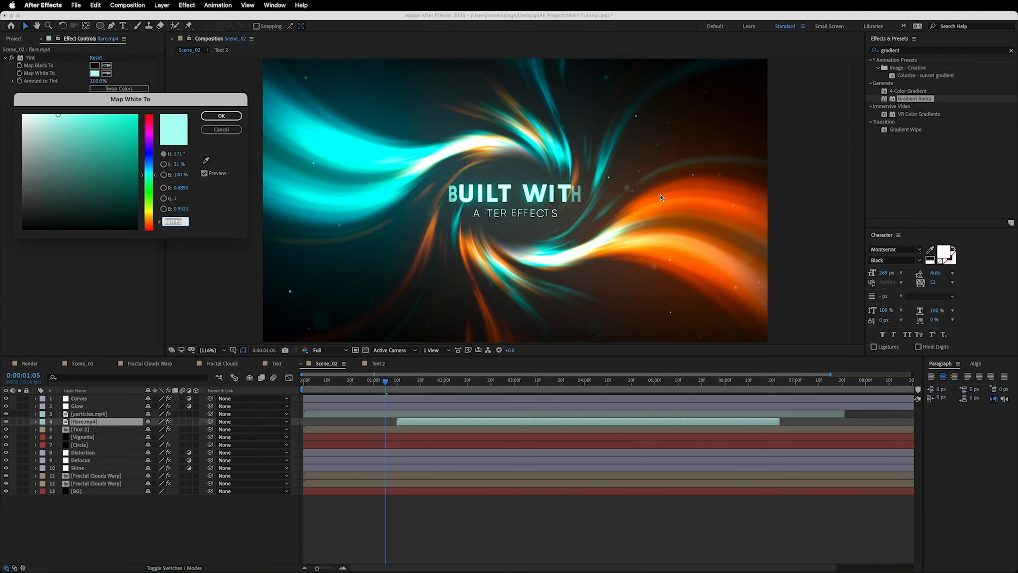
{"action": "left_click", "coordinate": [206, 162]}
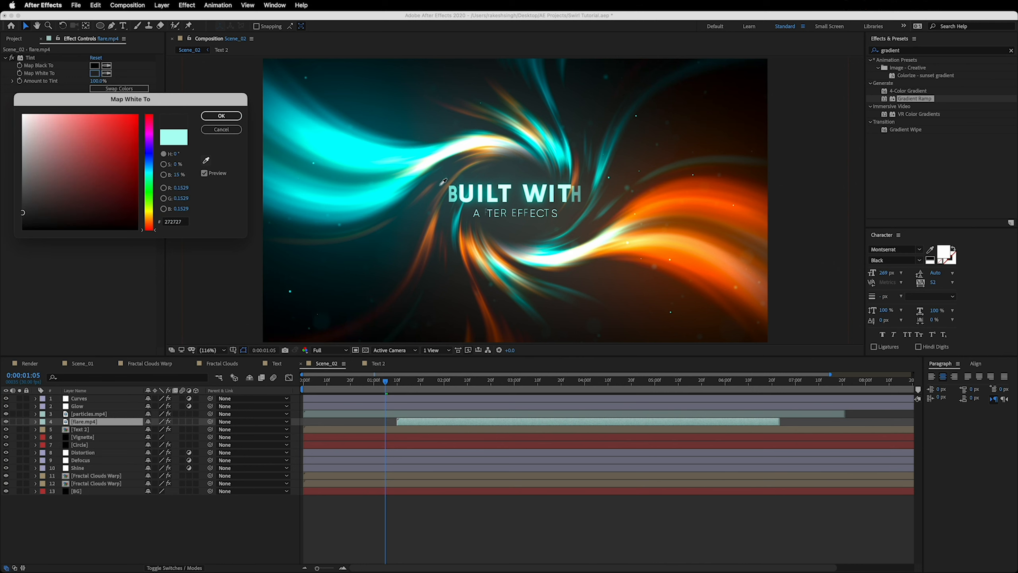
{"action": "left_click", "coordinate": [603, 199]}
{"action": "left_click", "coordinate": [221, 116]}
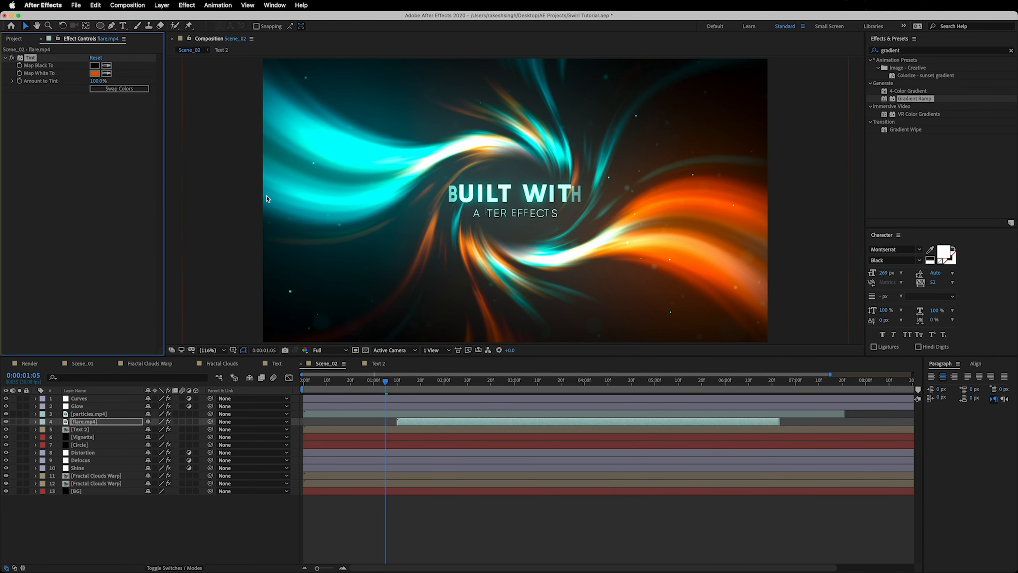
Add Scene_01 and Scene_02 to the Render composition and shift Scene_01 to start at about 6 seconds
{"action": "left_click", "coordinate": [29, 364]}
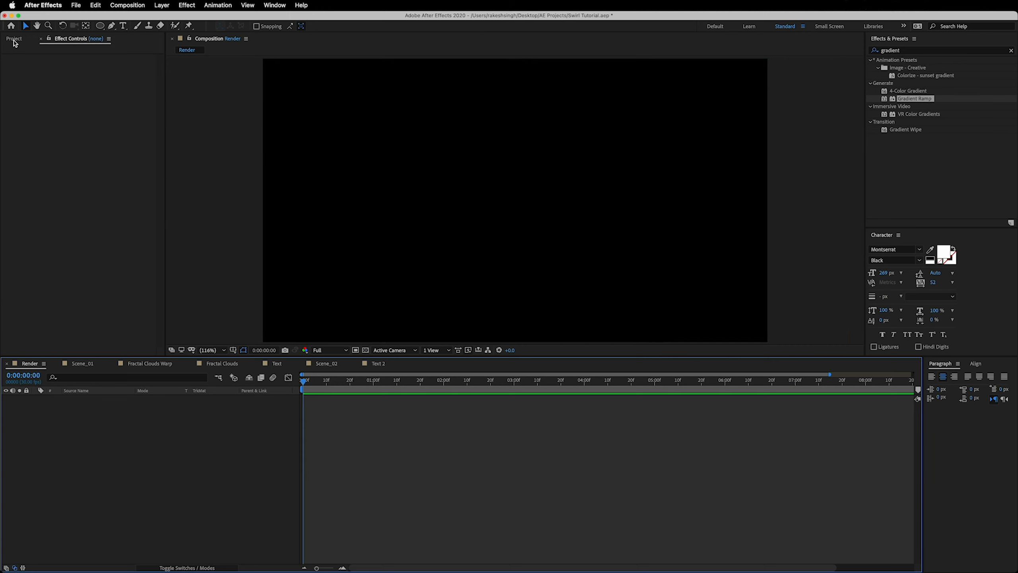
{"action": "left_click", "coordinate": [15, 39]}
{"action": "left_click", "coordinate": [40, 164]}
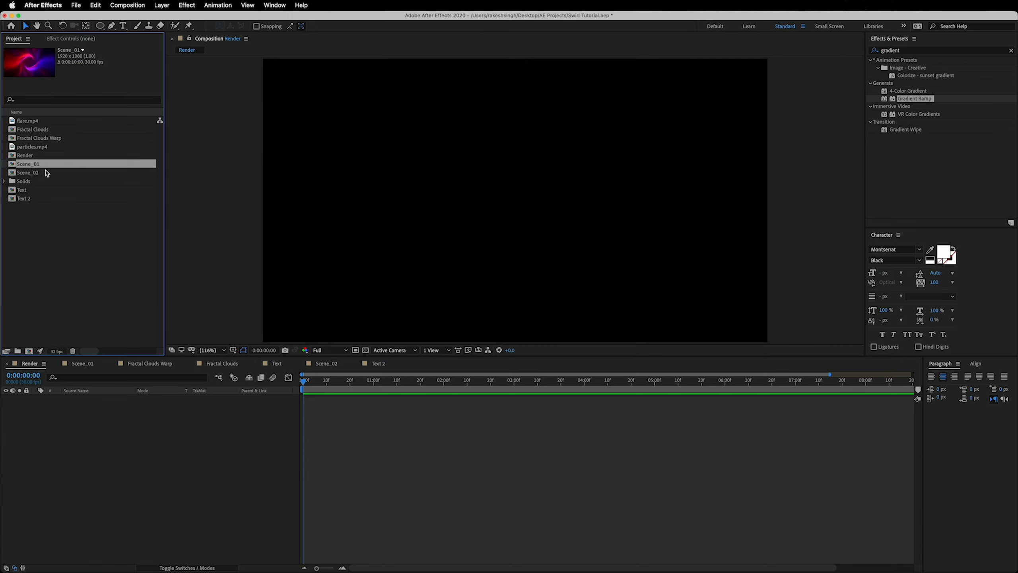
{"action": "left_click", "coordinate": [45, 173], "text": "shift"}
{"action": "left_click_drag", "start_coordinate": [45, 173], "coordinate": [136, 451]}
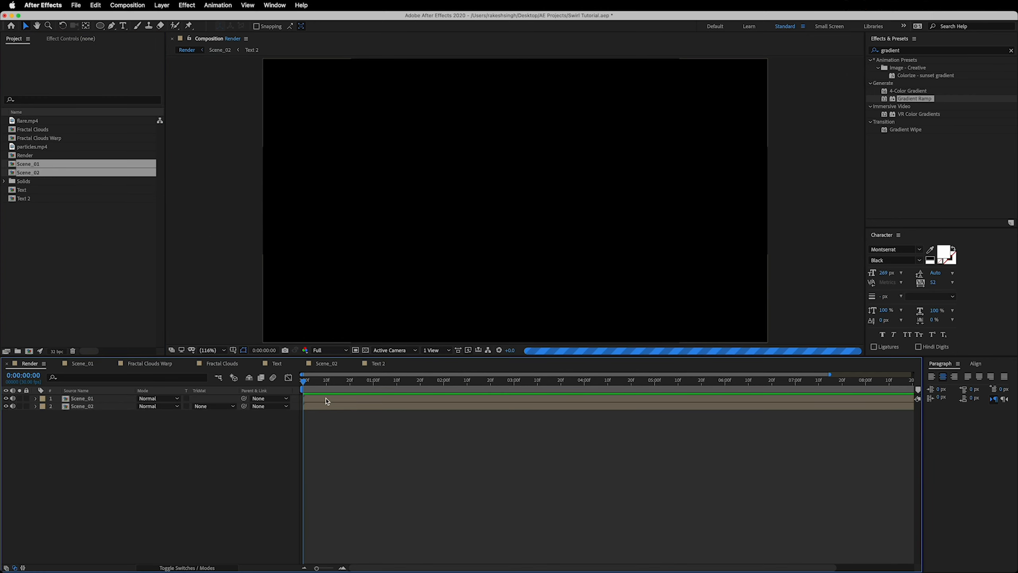
{"action": "left_click_drag", "start_coordinate": [347, 398], "coordinate": [745, 402]}
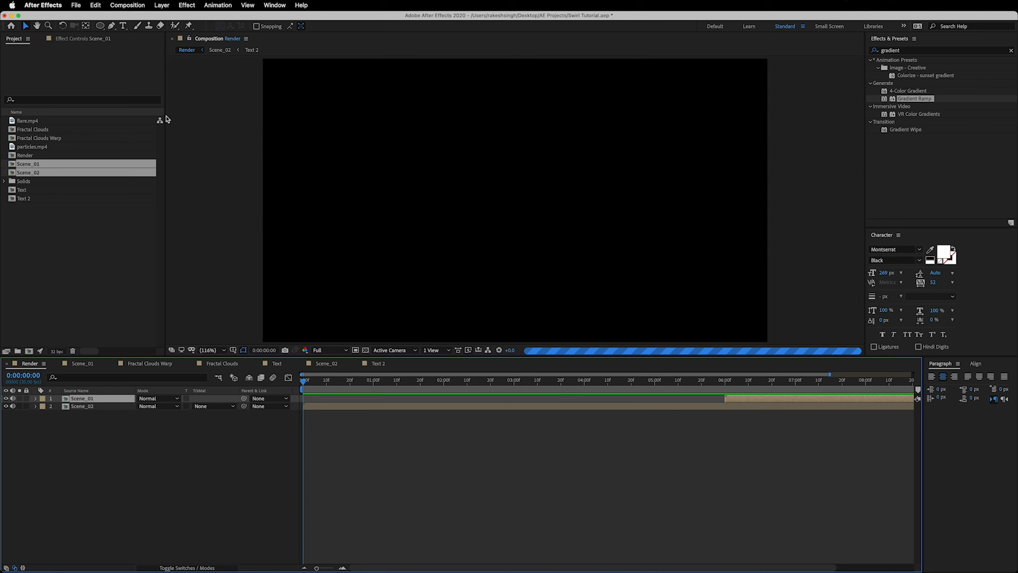
Set the Render composition's duration to 20 seconds and show its full length in the timeline
{"action": "left_click", "coordinate": [138, 6]}
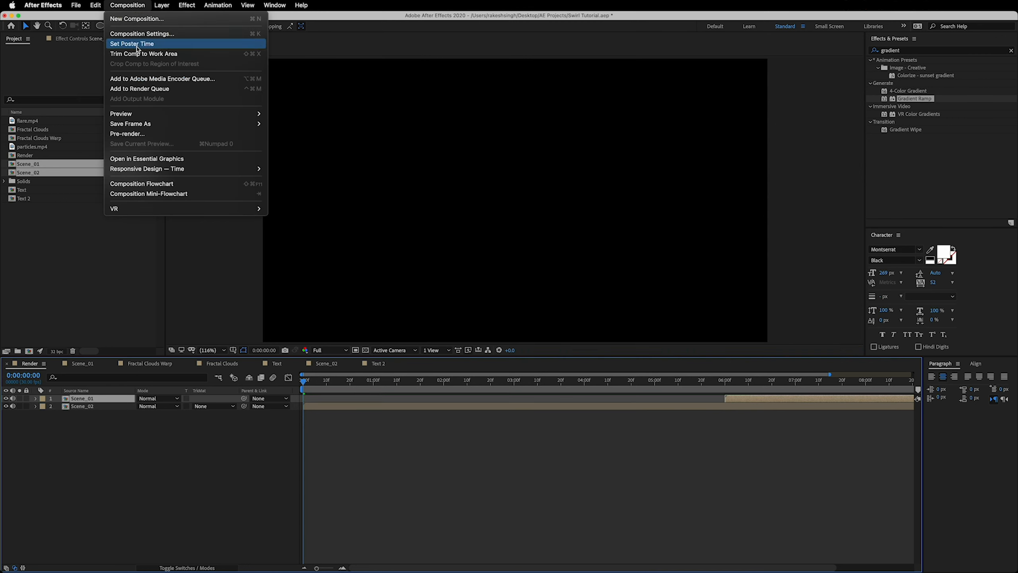
{"action": "left_click", "coordinate": [145, 34]}
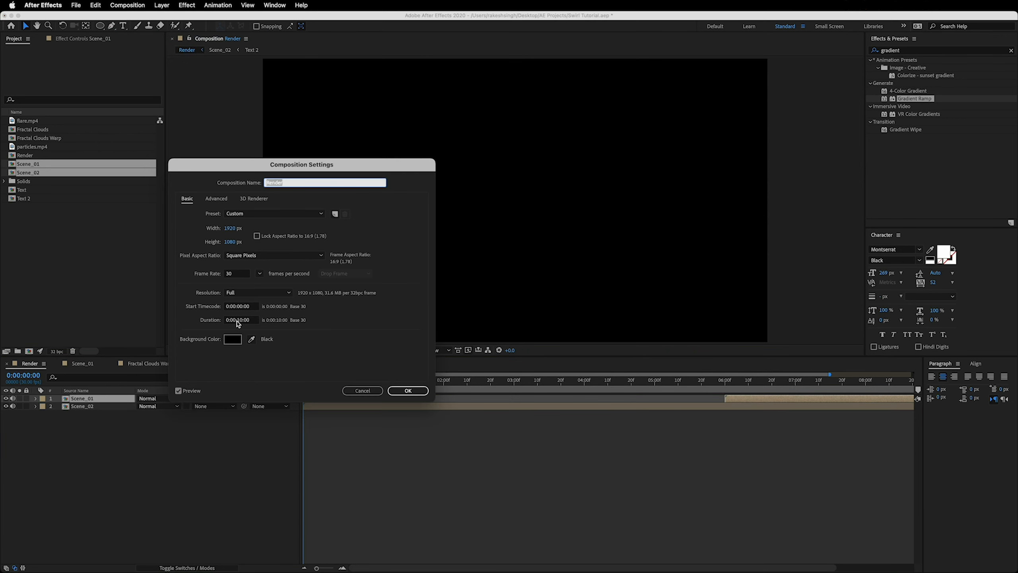
{"action": "left_click", "coordinate": [239, 321]}
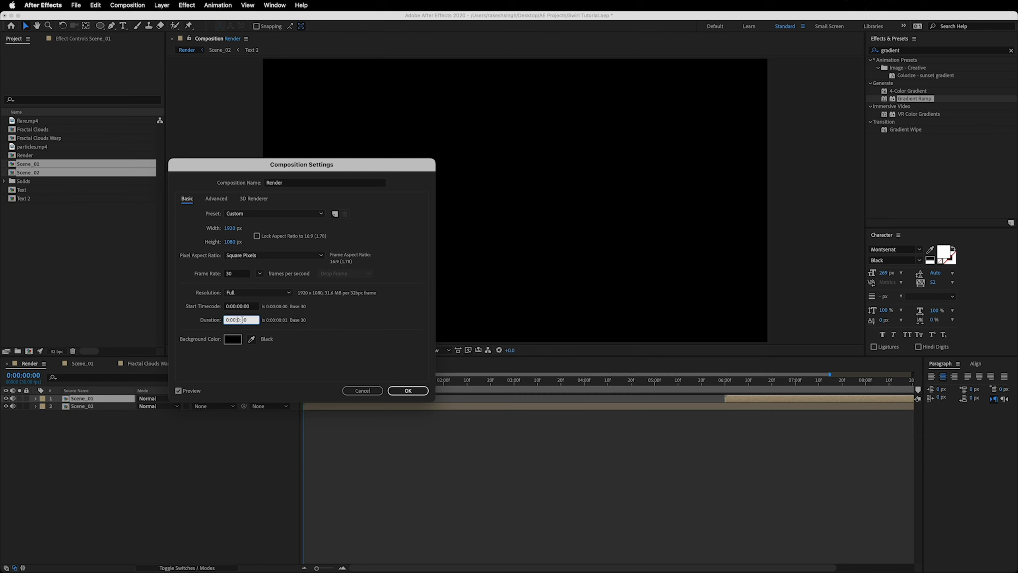
{"action": "left_click", "coordinate": [408, 391]}
{"action": "left_click_drag", "start_coordinate": [328, 568], "coordinate": [309, 568]}
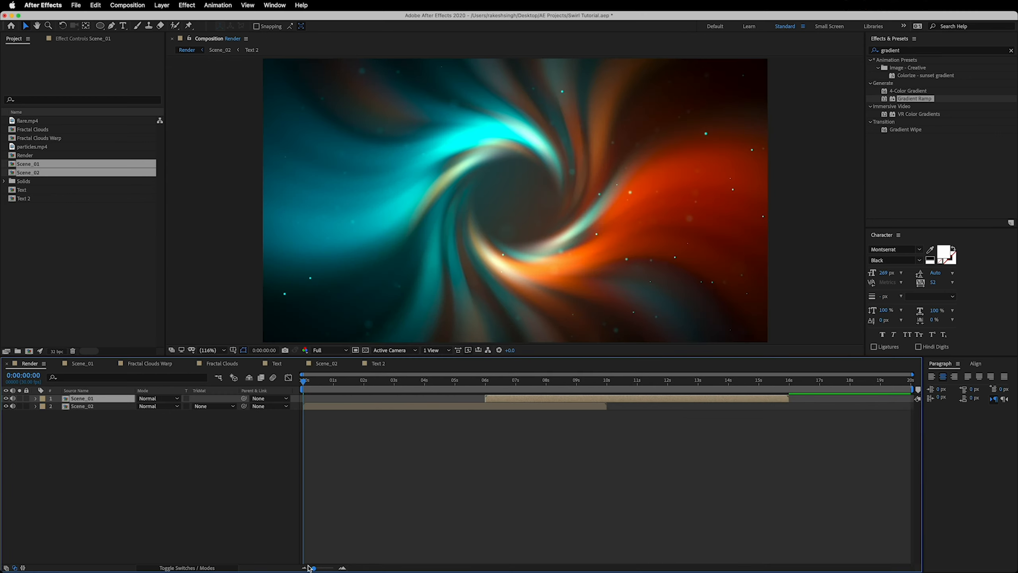
Move Scene_02 above Scene_01 in Render, starting Scene_01 at 0 seconds and Scene_02 at about 7 seconds
{"action": "left_click", "coordinate": [124, 473]}
{"action": "left_click_drag", "start_coordinate": [98, 399], "coordinate": [98, 418]}
{"action": "left_click_drag", "start_coordinate": [331, 399], "coordinate": [340, 431]}
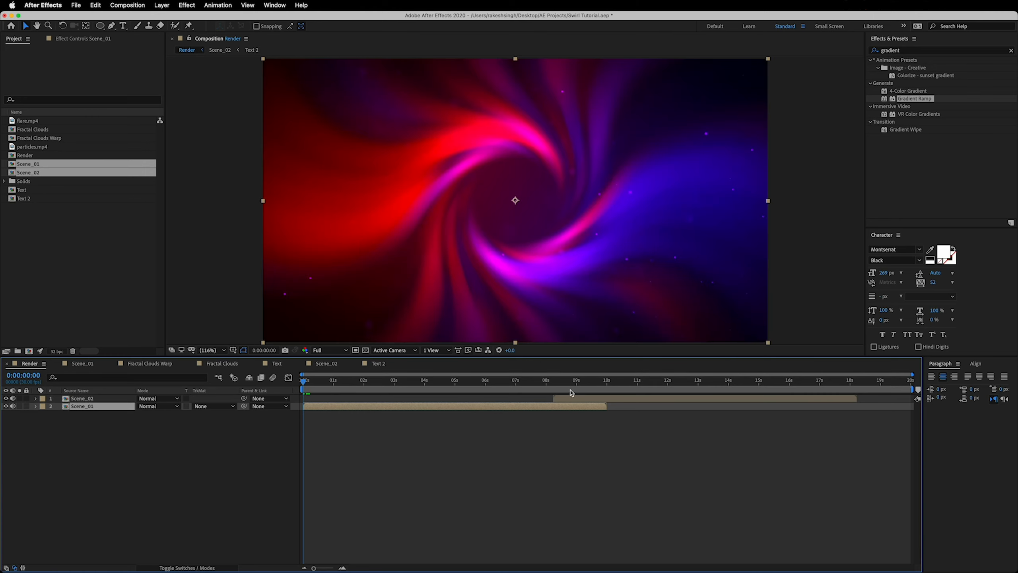
{"action": "left_click_drag", "start_coordinate": [544, 388], "coordinate": [294, 395]}
Play the Render composition from the beginning to review both scenes, stopping at 0:00:16:09
{"action": "left_click", "coordinate": [132, 460]}
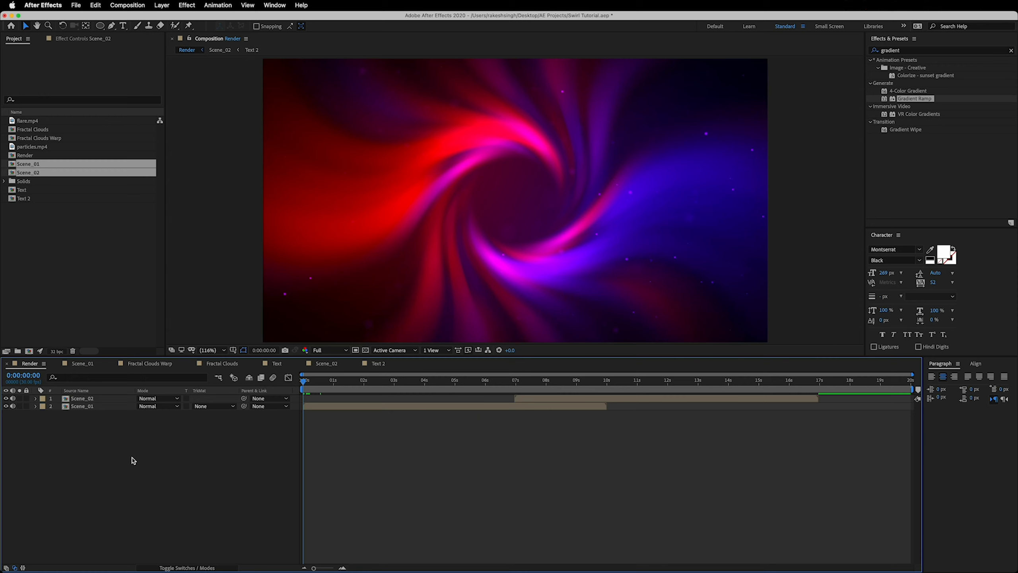
{"action": "key", "text": "space"}
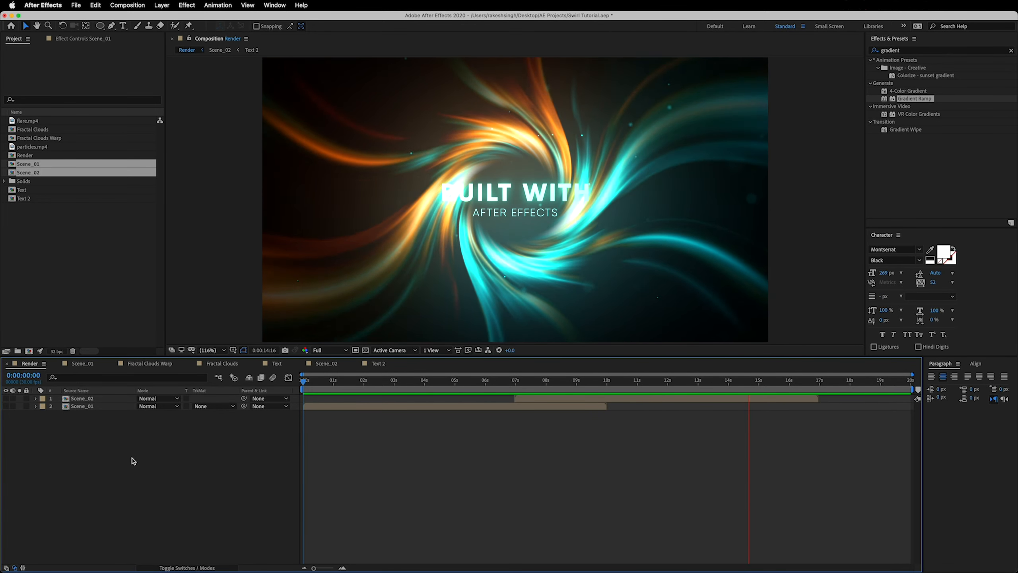
{"action": "key", "text": "space"}
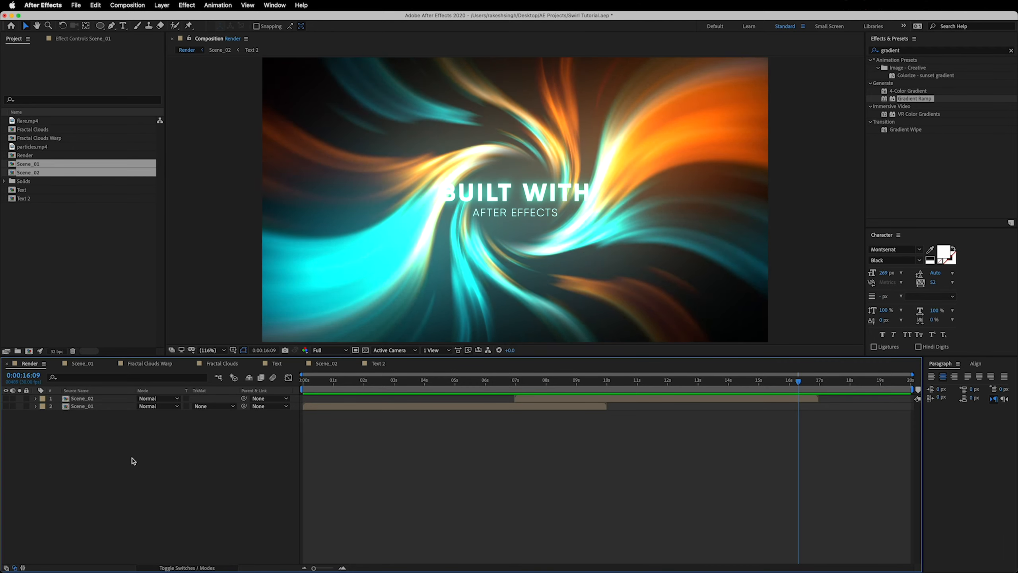